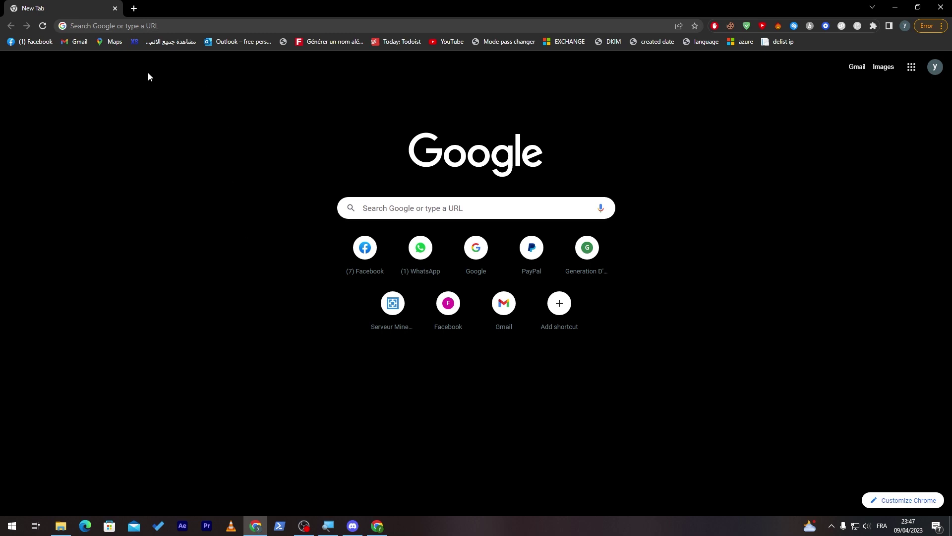
# - Go to the Wix website by entering wix in the Chrome address bar
pyautogui.click(139, 26)
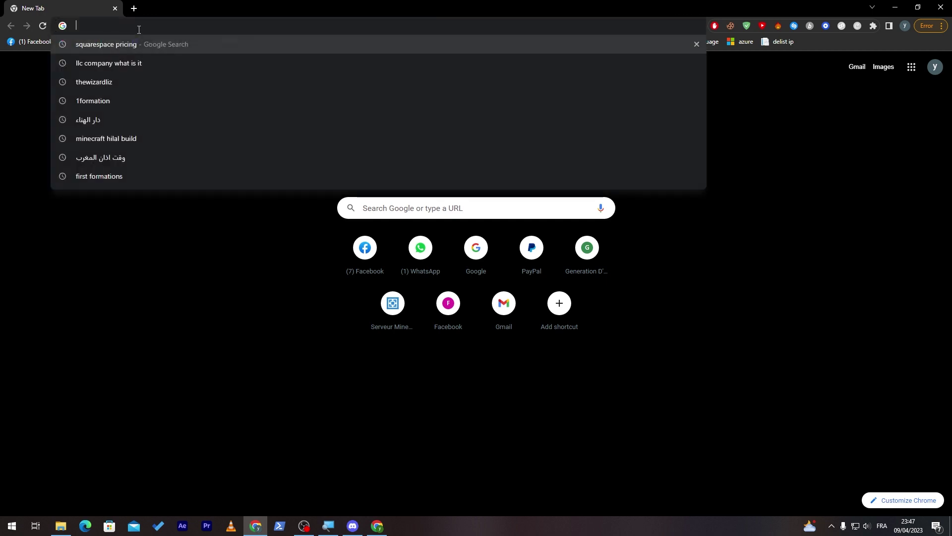
pyautogui.write('wix')
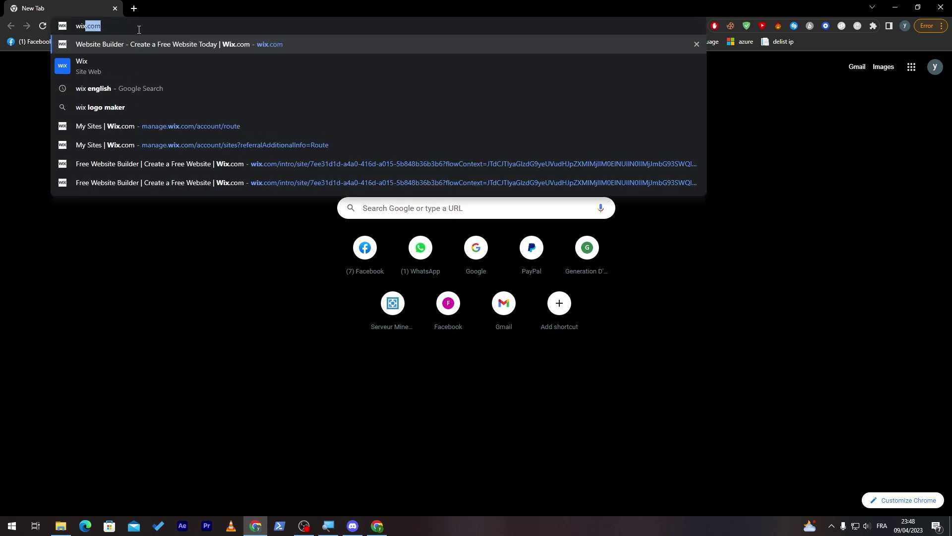
pyautogui.press('Return')
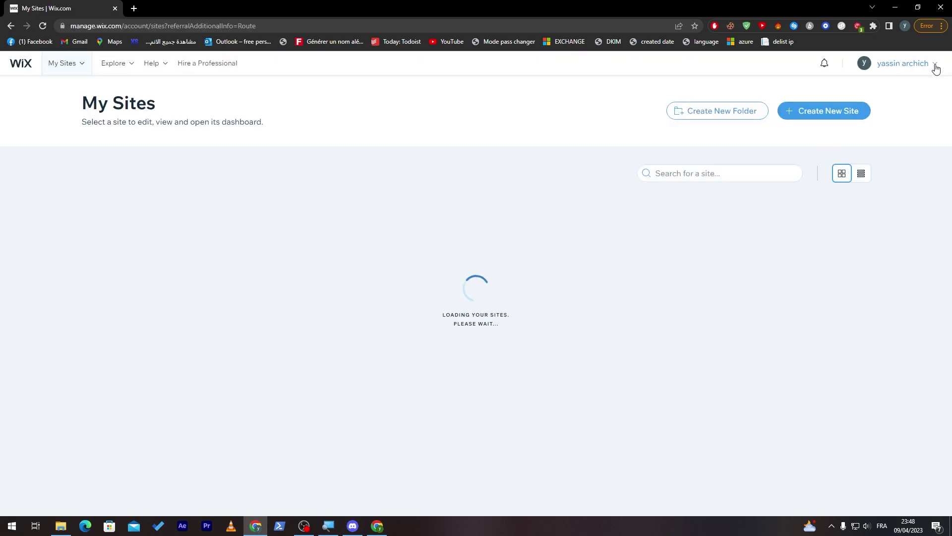
# - Dismiss the Google sign-in prompt and choose Get Started on the Wix home page
pyautogui.click(933, 68)
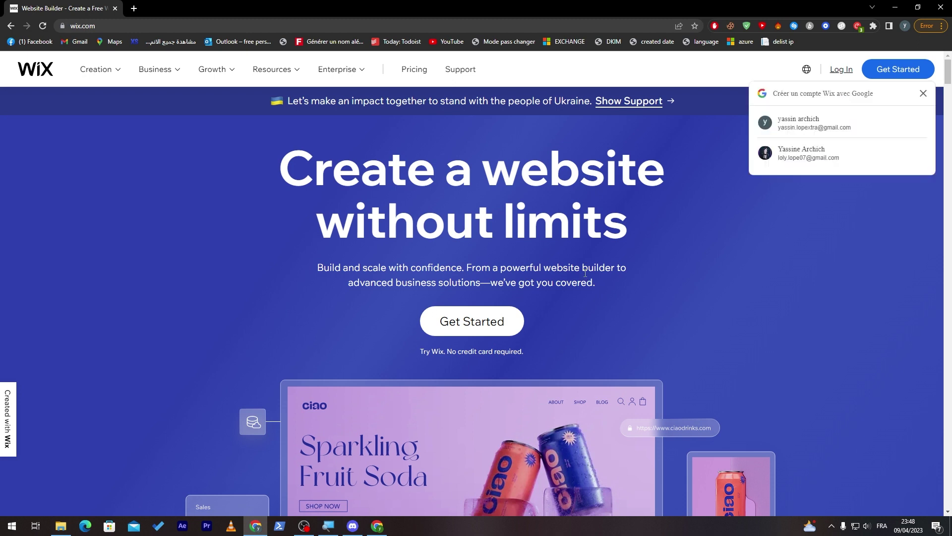
pyautogui.click(923, 94)
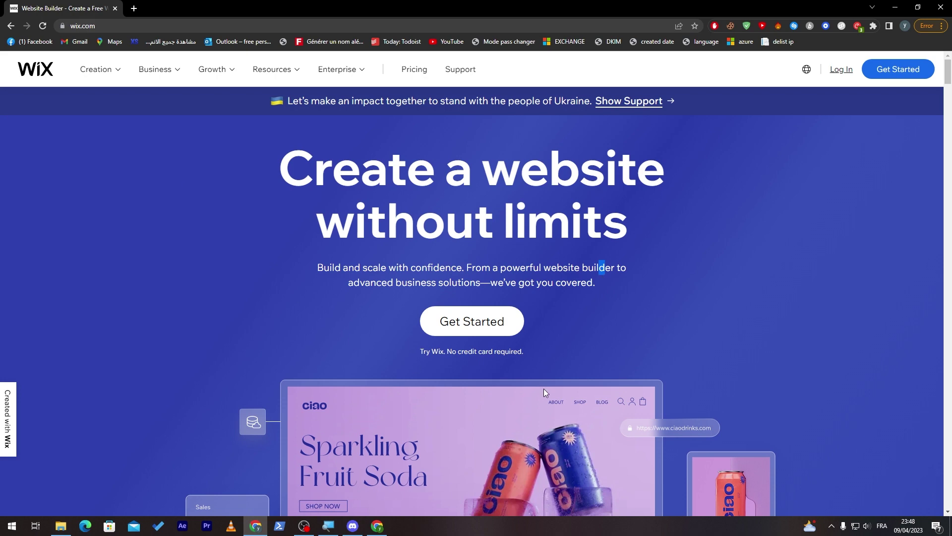
pyautogui.click(479, 325)
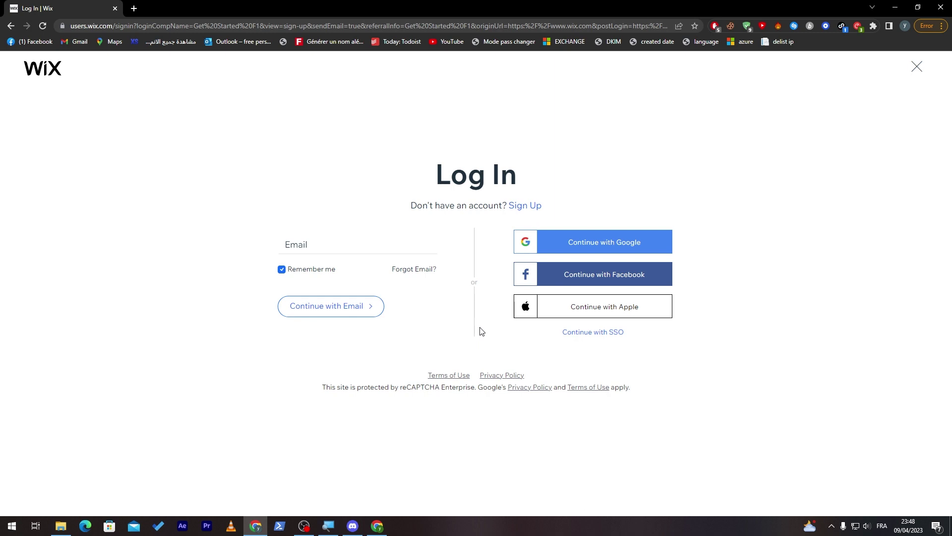
# - Sign into Wix through Continue with Google using the first listed account
pyautogui.click(585, 246)
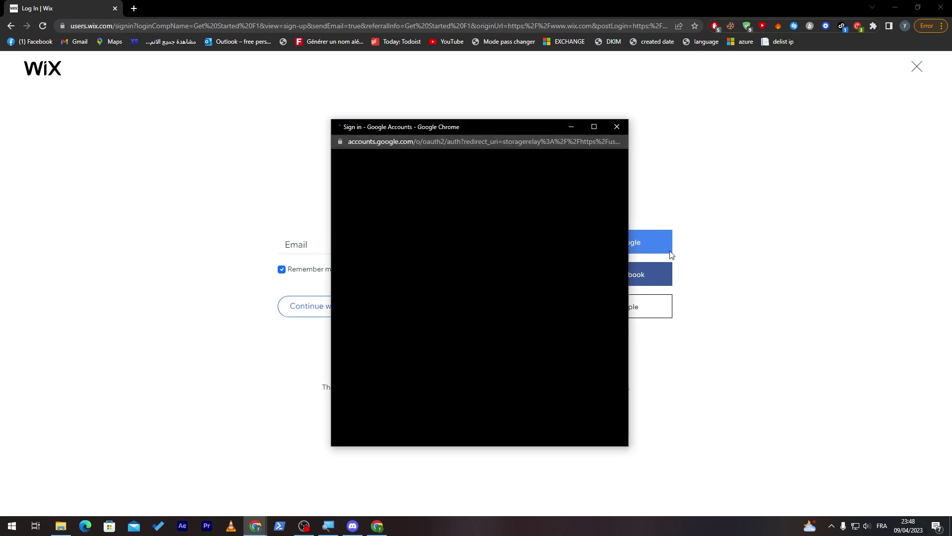
pyautogui.doubleClick(463, 135)
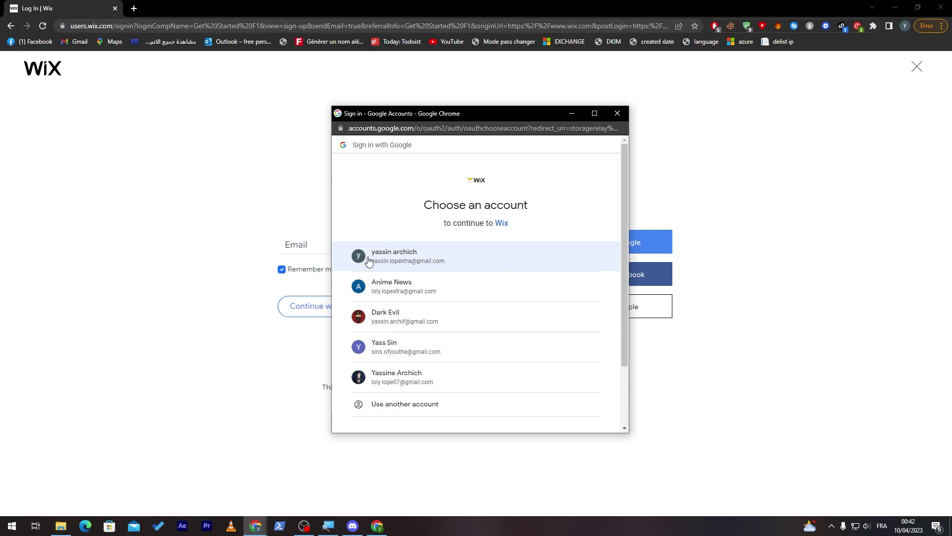
pyautogui.click(412, 261)
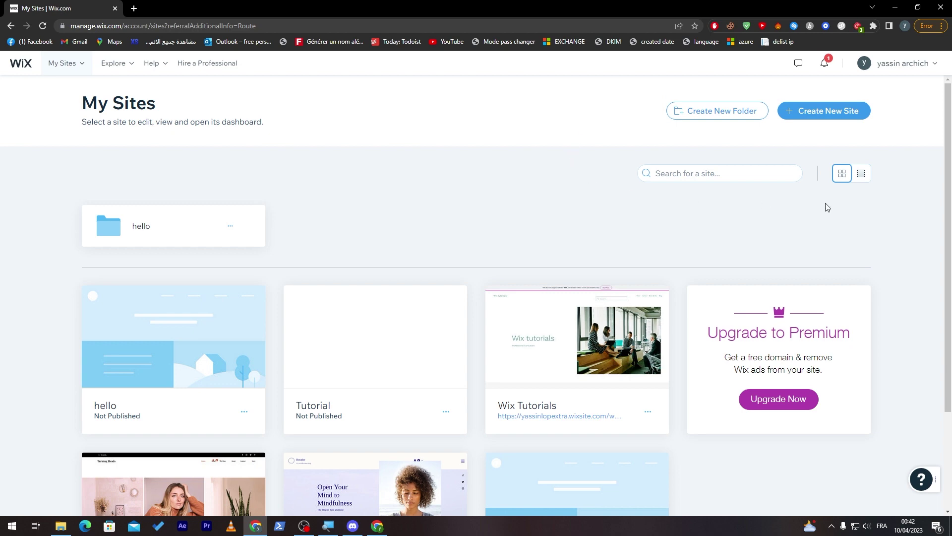
# - Move the TutorialStore site to the trash and confirm the deletion
pyautogui.moveTo(950, 190); pyautogui.dragTo(945, 268)
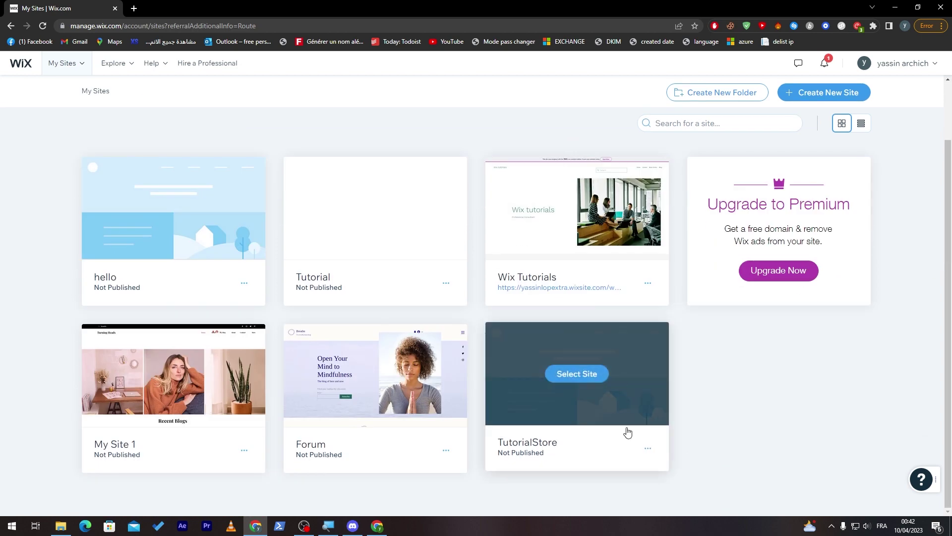
pyautogui.click(648, 450)
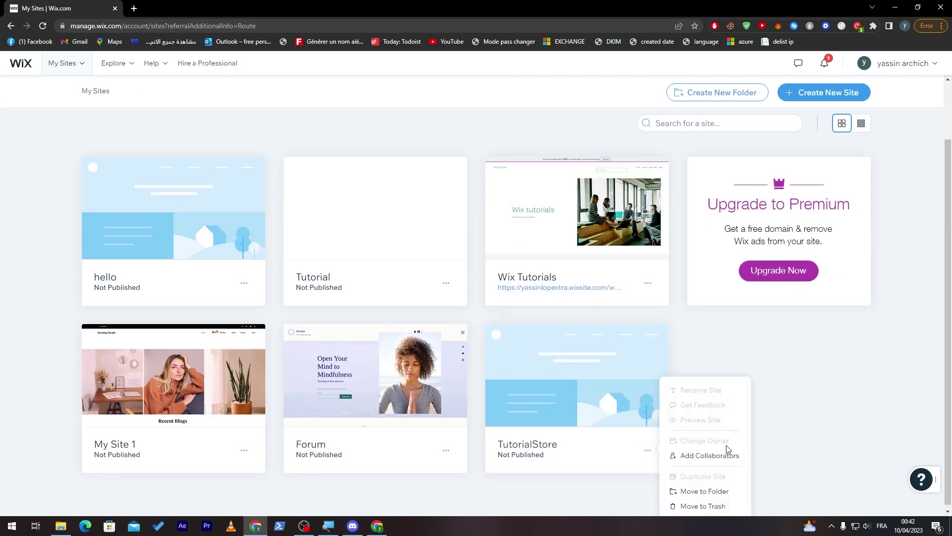
pyautogui.click(697, 506)
pyautogui.click(564, 337)
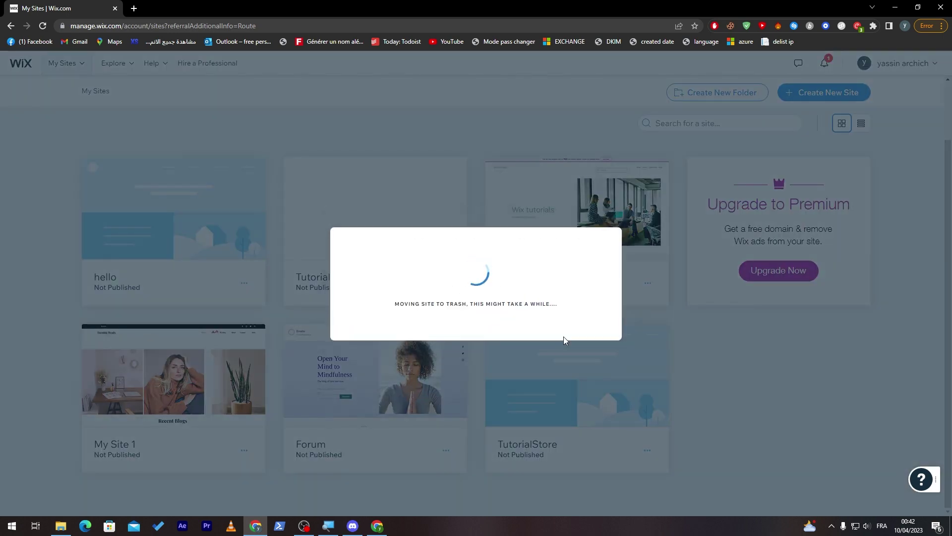
pyautogui.scroll(3, 910, 150)
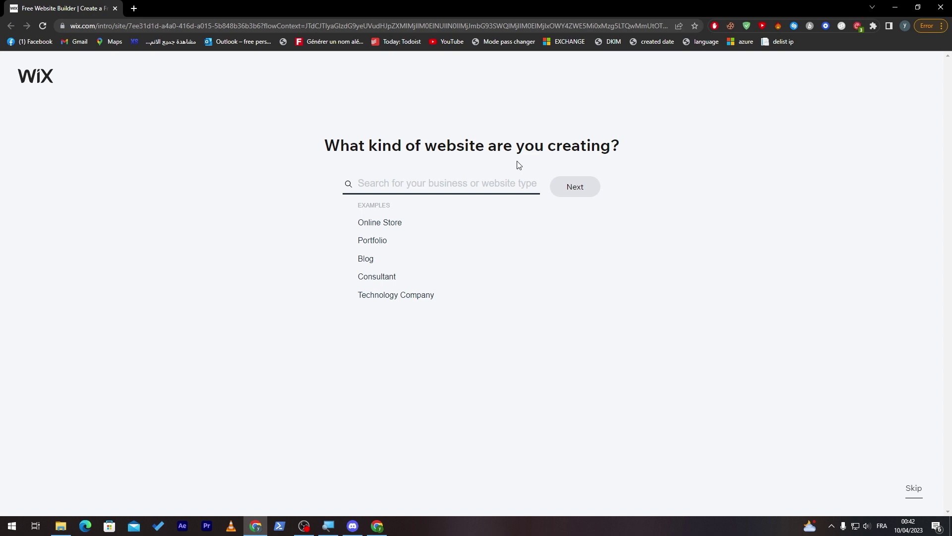
# - Choose Entertainment Blog as the site type and name the site Tutorial
pyautogui.click(366, 259)
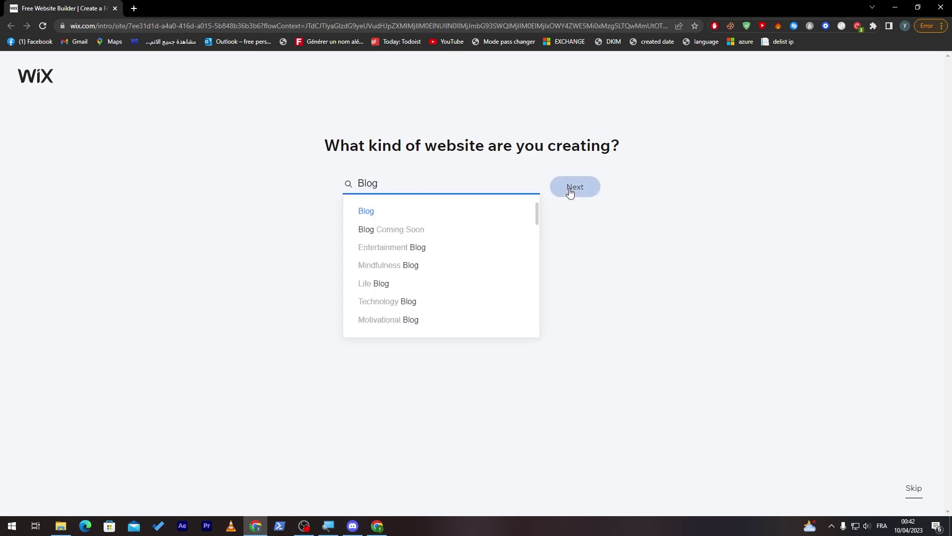
pyautogui.click(385, 248)
pyautogui.click(594, 189)
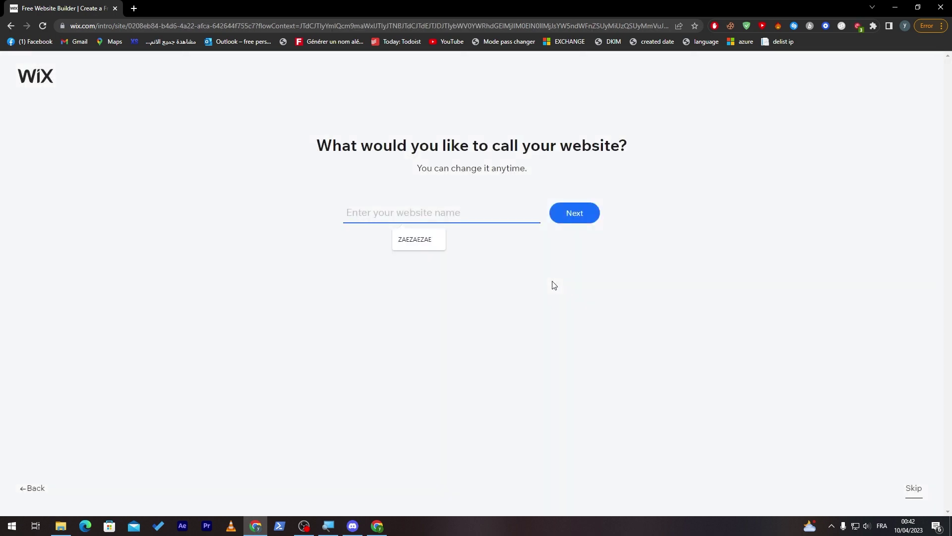
pyautogui.write('Tutorial')
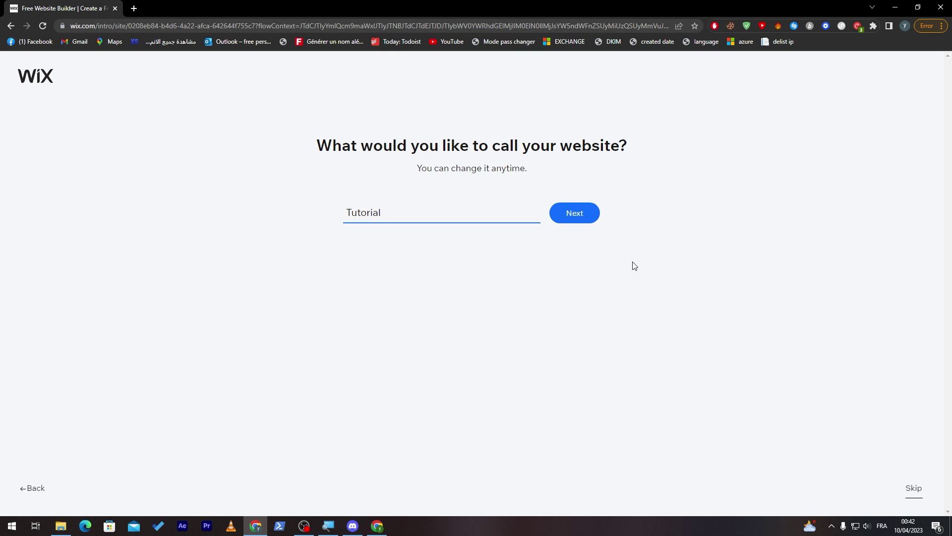
pyautogui.click(581, 214)
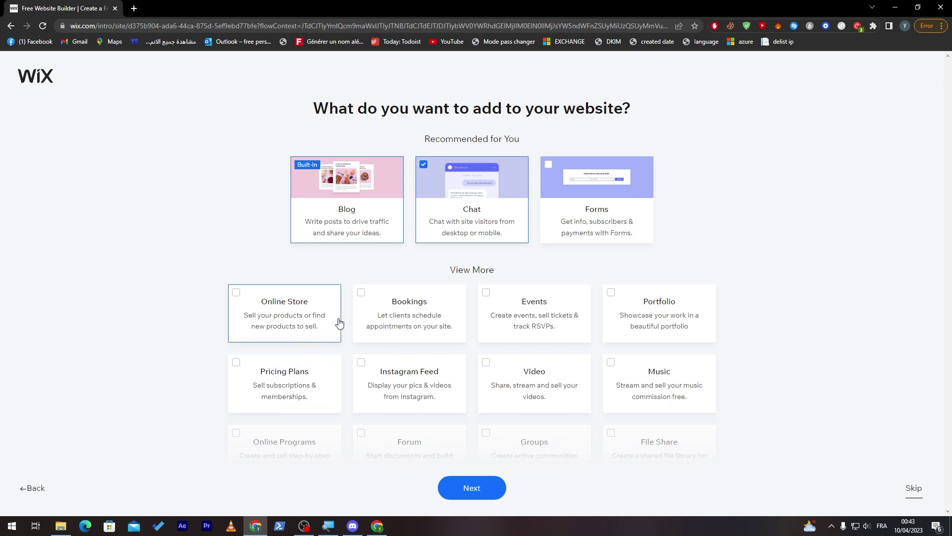
# - Leave Bookings, Instagram Feed and Chat unchecked, keeping only the Blog feature
pyautogui.click(368, 306)
pyautogui.click(369, 307)
pyautogui.click(375, 364)
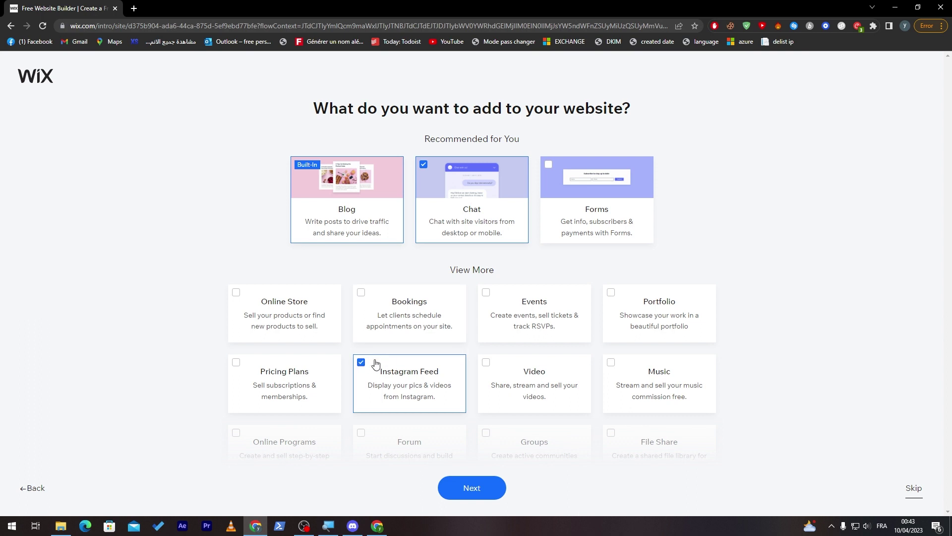
pyautogui.click(376, 364)
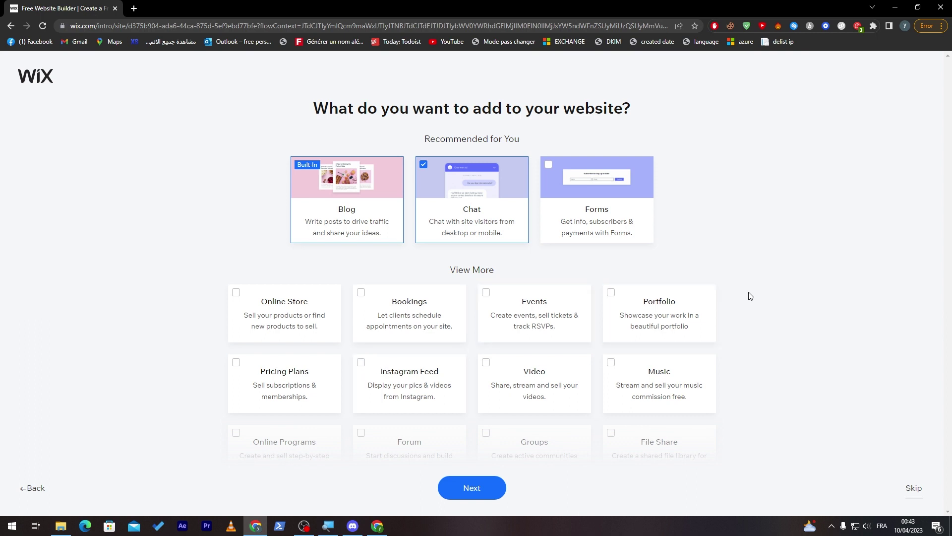
pyautogui.click(423, 164)
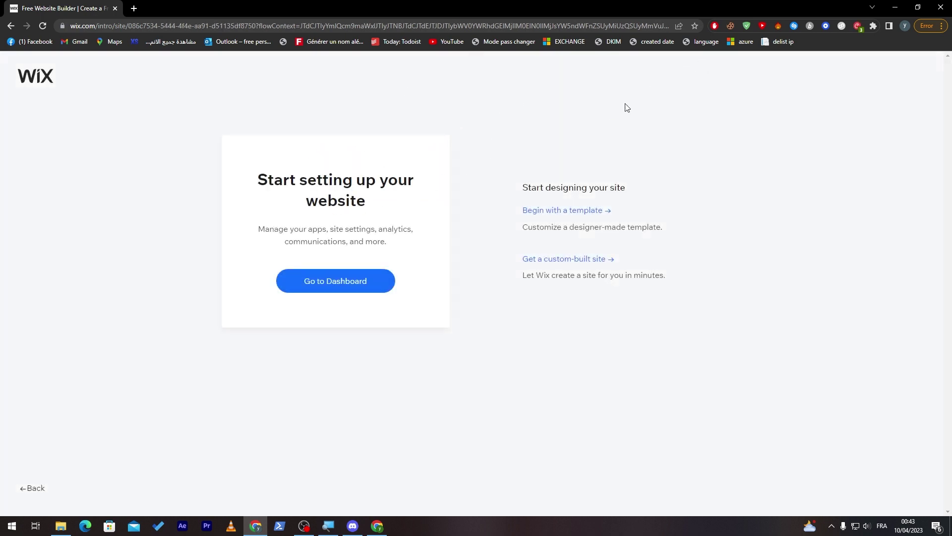
# - Start from a template and open the Turning Heads blog template in the Editor
pyautogui.click(573, 212)
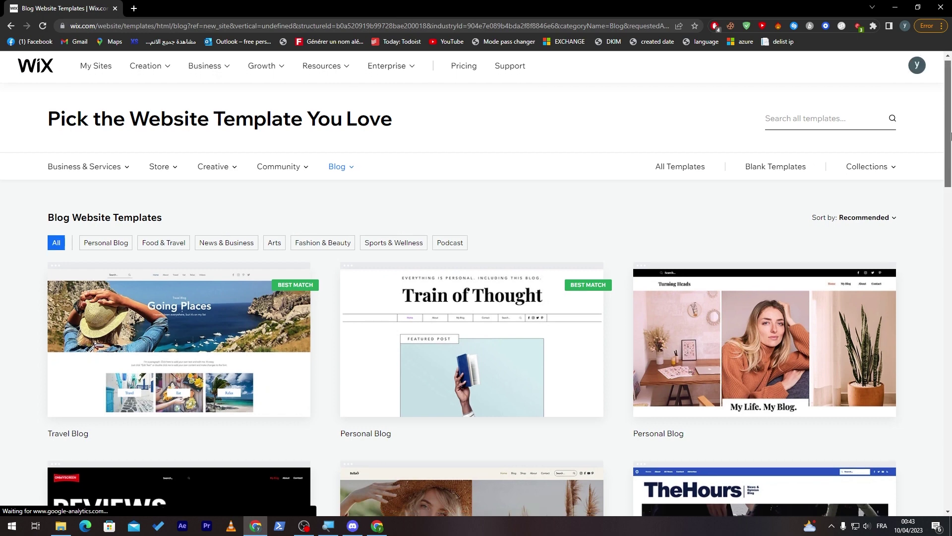
pyautogui.scroll(-2, 793, 223)
pyautogui.moveTo(694, 299)
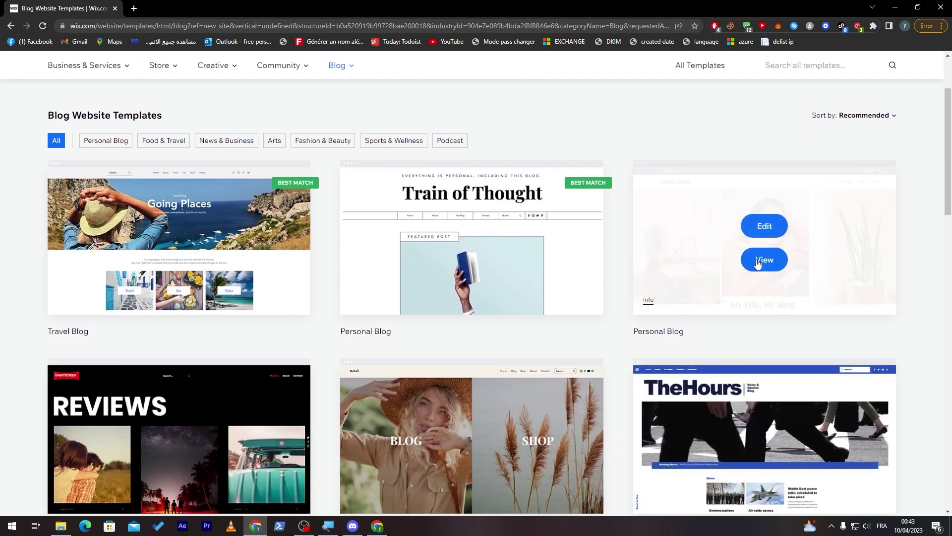
pyautogui.click(764, 225)
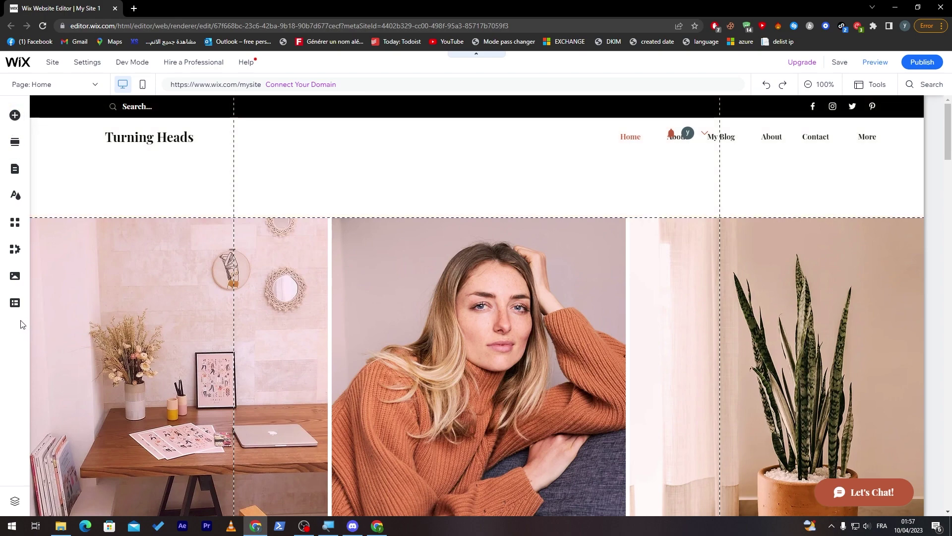
# - Browse the Add Elements categories: interactive, text, image, button and strip
pyautogui.click(15, 117)
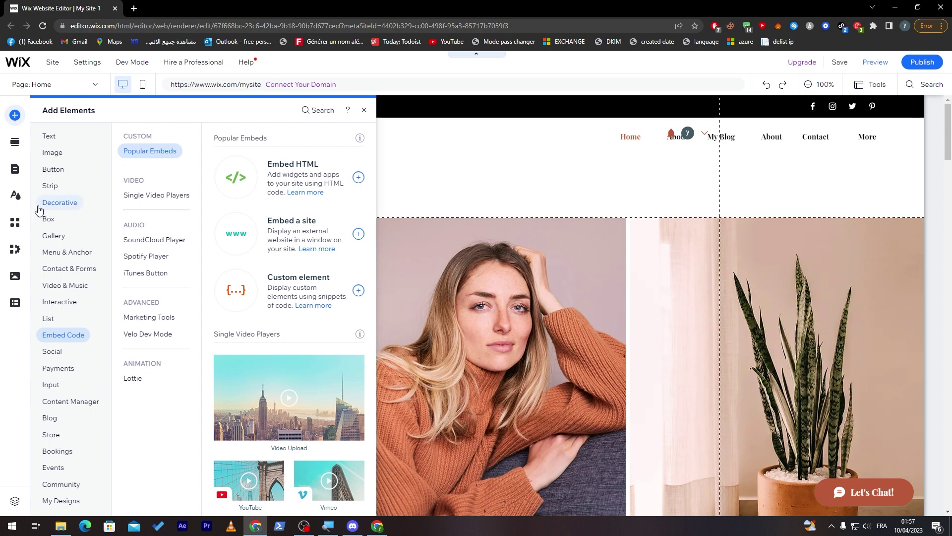
pyautogui.click(59, 302)
pyautogui.click(58, 139)
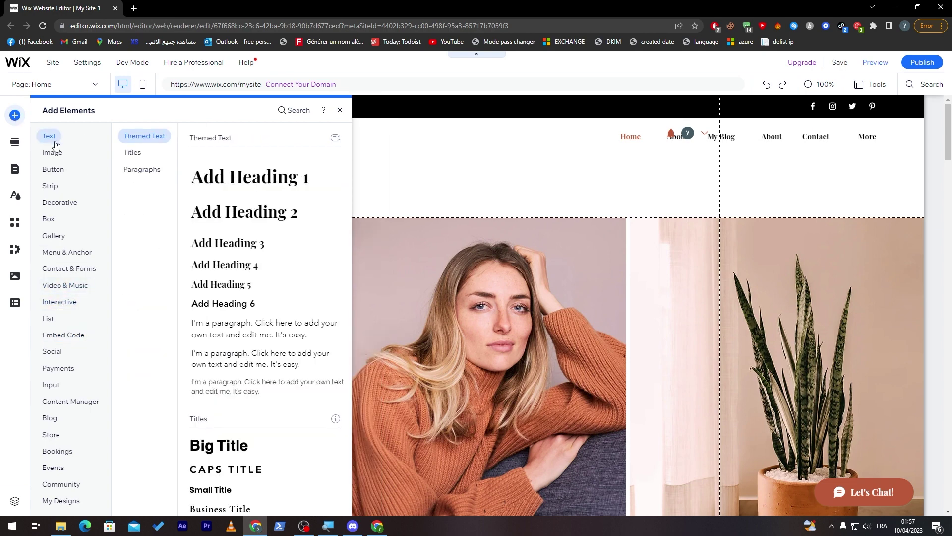
pyautogui.click(57, 153)
pyautogui.click(53, 169)
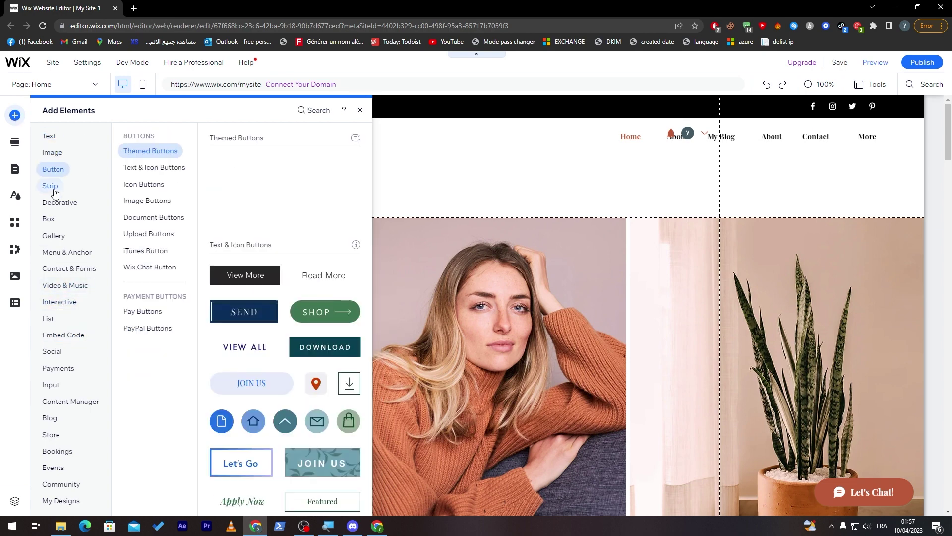
pyautogui.click(51, 186)
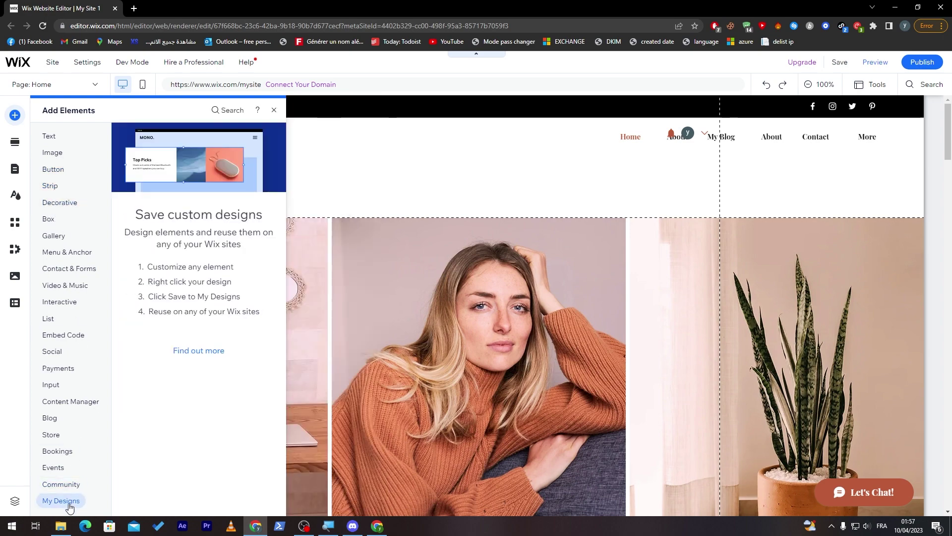
# - Add an Embed HTML element from Embed Code's popular embeds to the Home page
pyautogui.moveTo(68, 489)
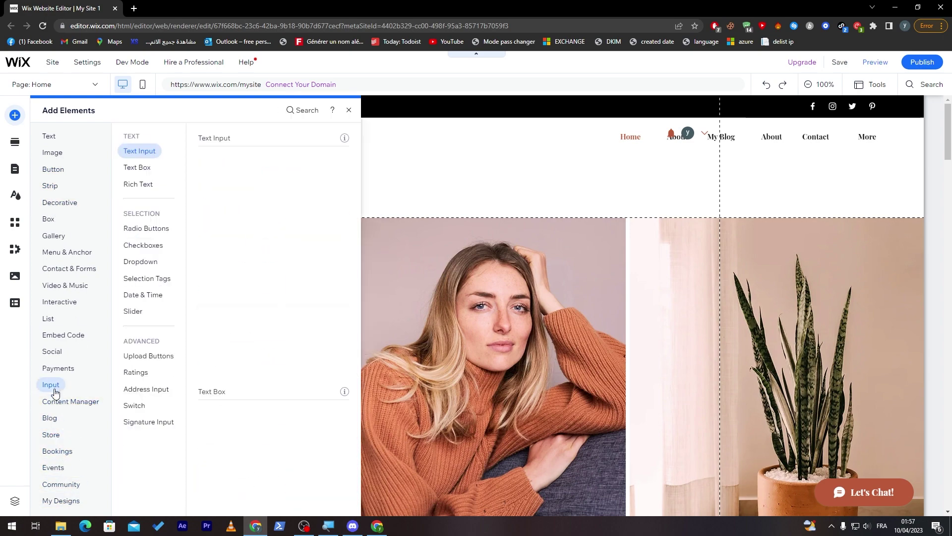
pyautogui.click(135, 280)
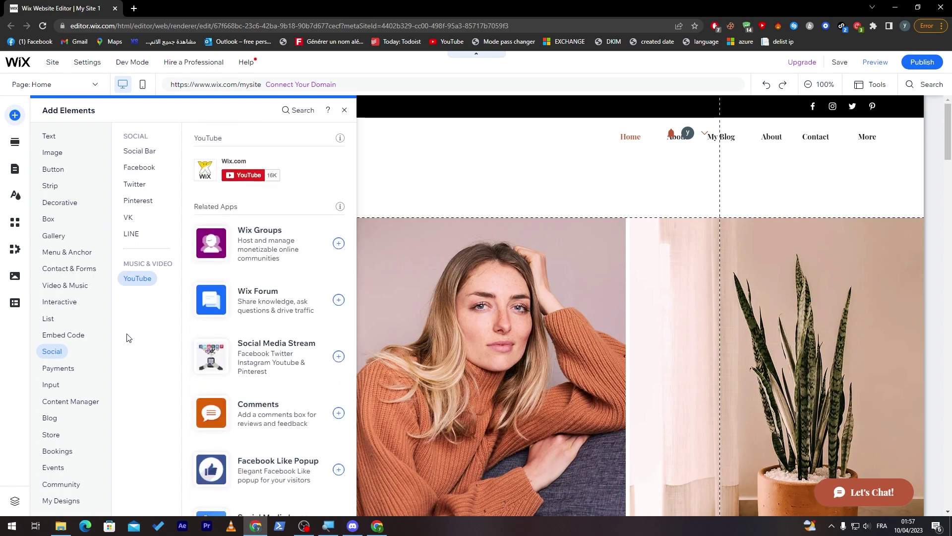
pyautogui.moveTo(72, 342)
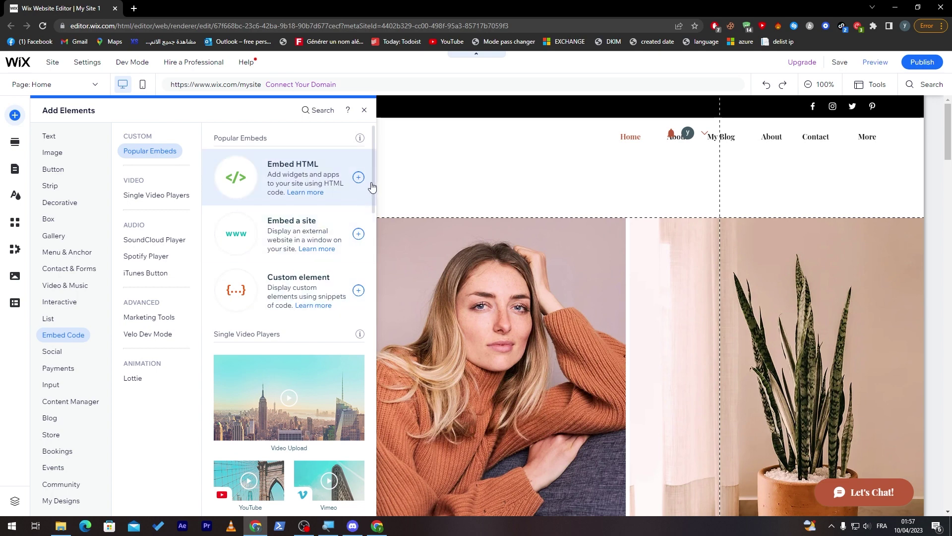
pyautogui.click(372, 201)
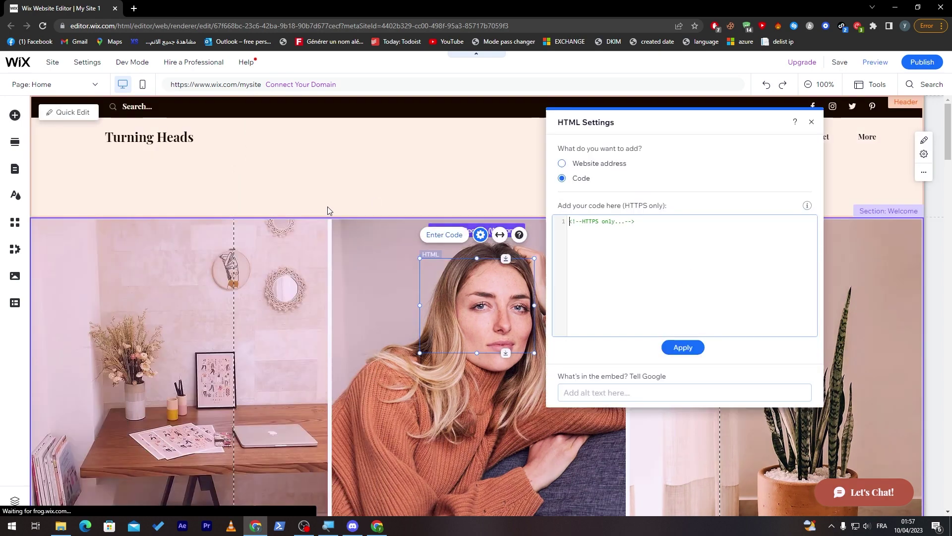
# - Clear the HTML code box, close its settings and delete the empty HTML element
pyautogui.click(626, 244)
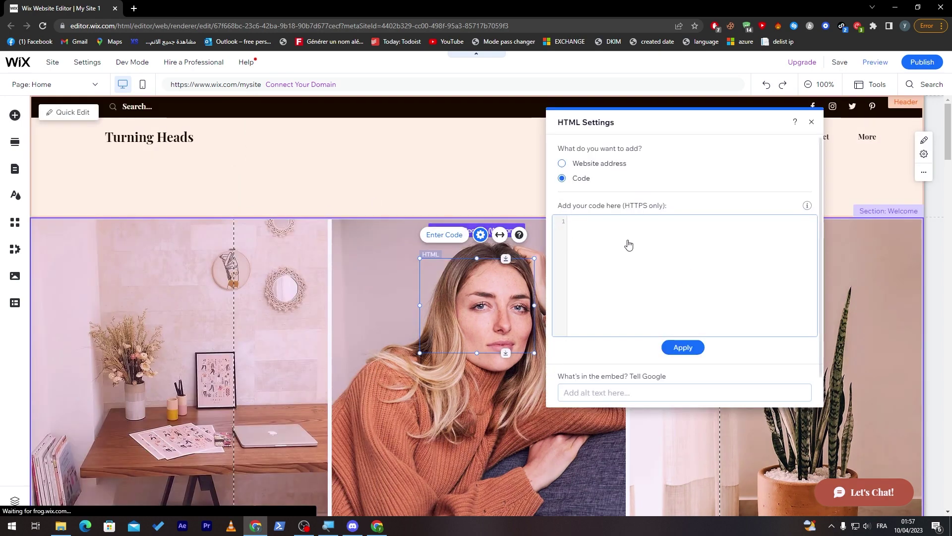
pyautogui.click(812, 123)
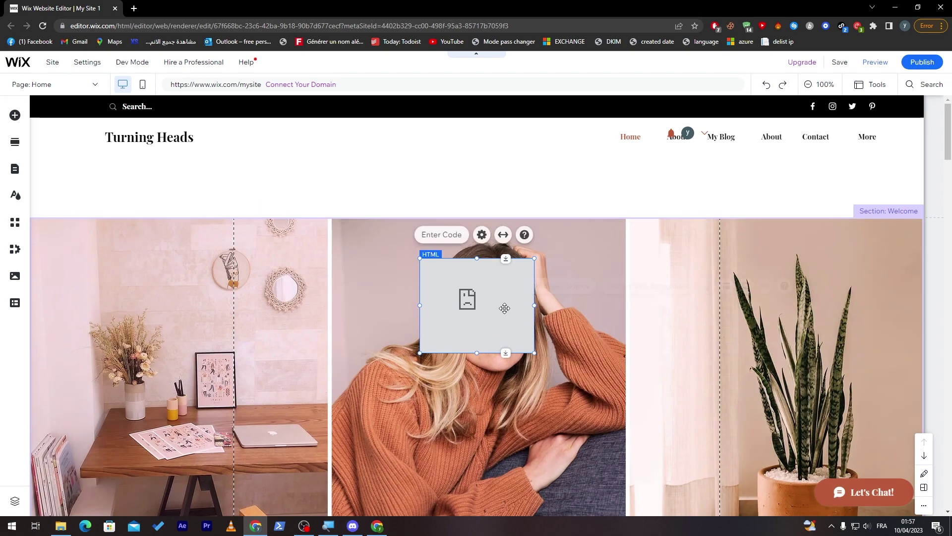
pyautogui.press('Delete')
# - Add a custom element from Popular Embeds, move it up-left, then delete it
pyautogui.click(15, 115)
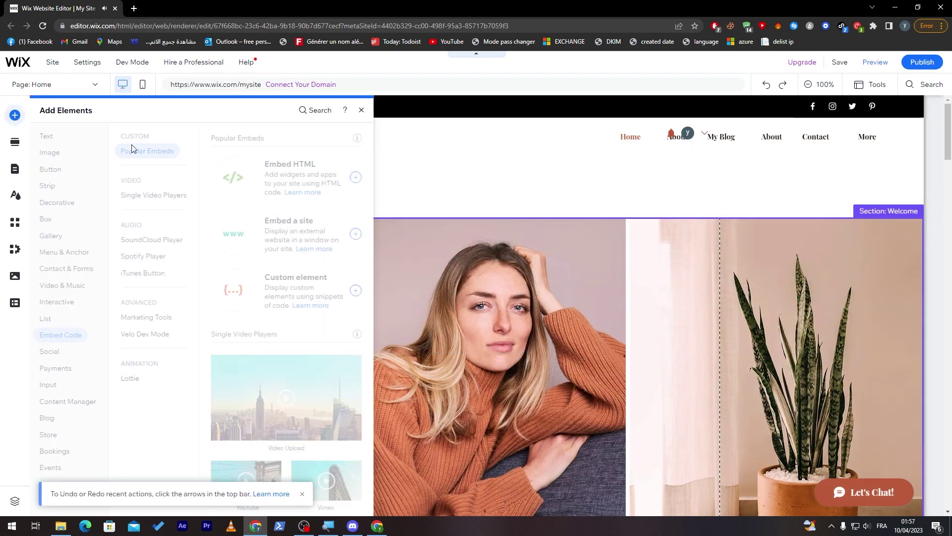
pyautogui.click(360, 291)
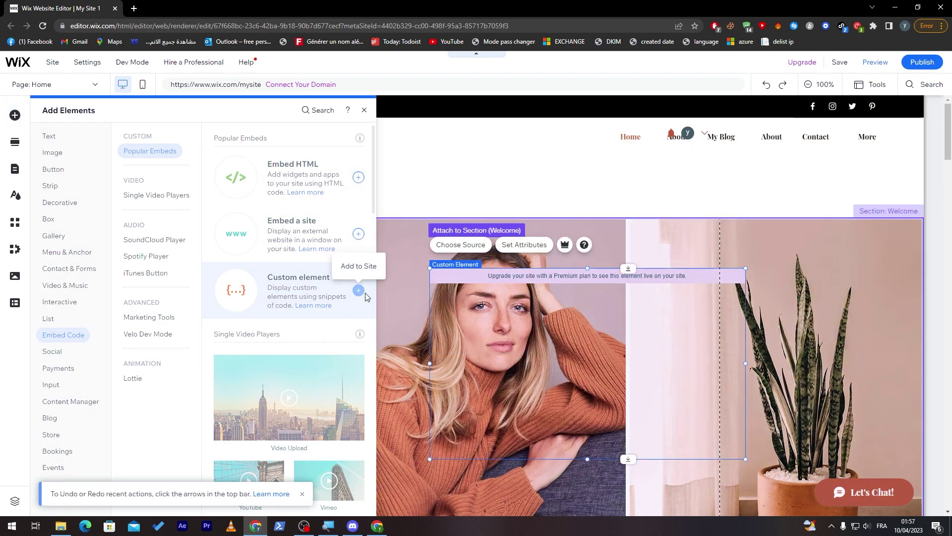
pyautogui.moveTo(536, 280); pyautogui.dragTo(397, 233)
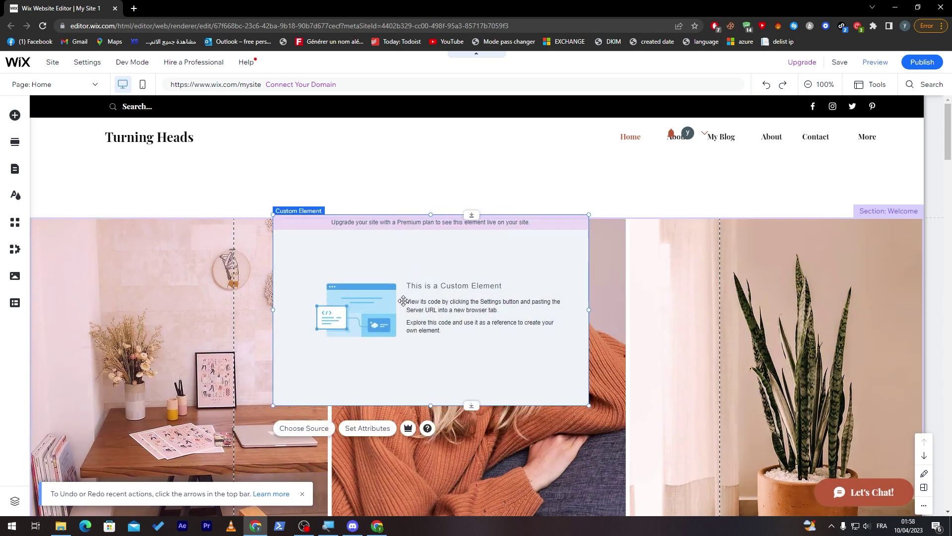
pyautogui.press('Delete')
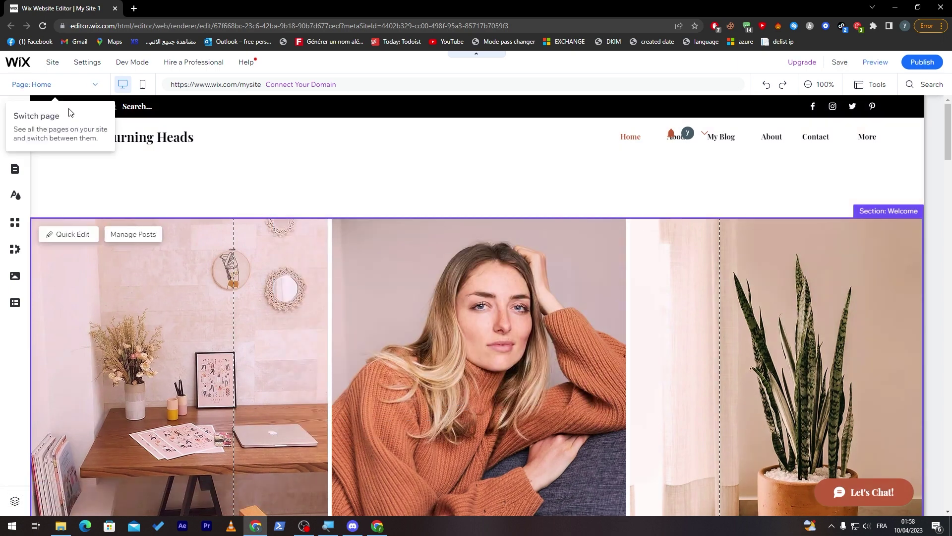
# - Reach the premium plans upgrade page past the publish notice and highlight Connect Domain
pyautogui.click(15, 115)
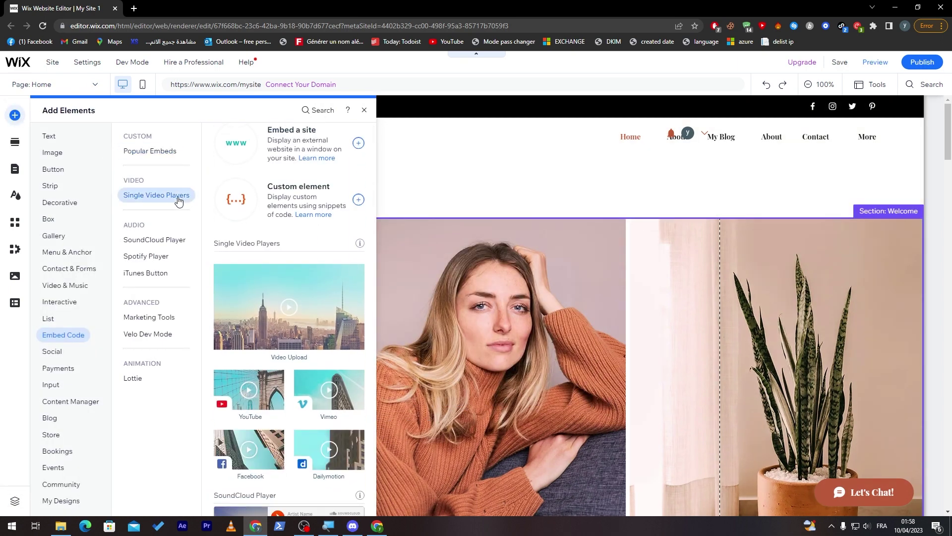
pyautogui.moveTo(183, 240)
pyautogui.moveTo(164, 273)
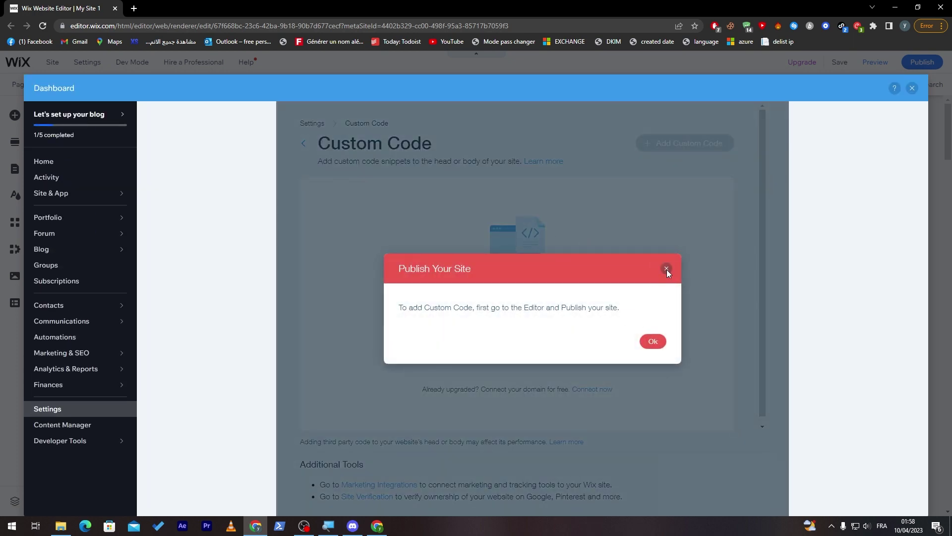
pyautogui.click(666, 270)
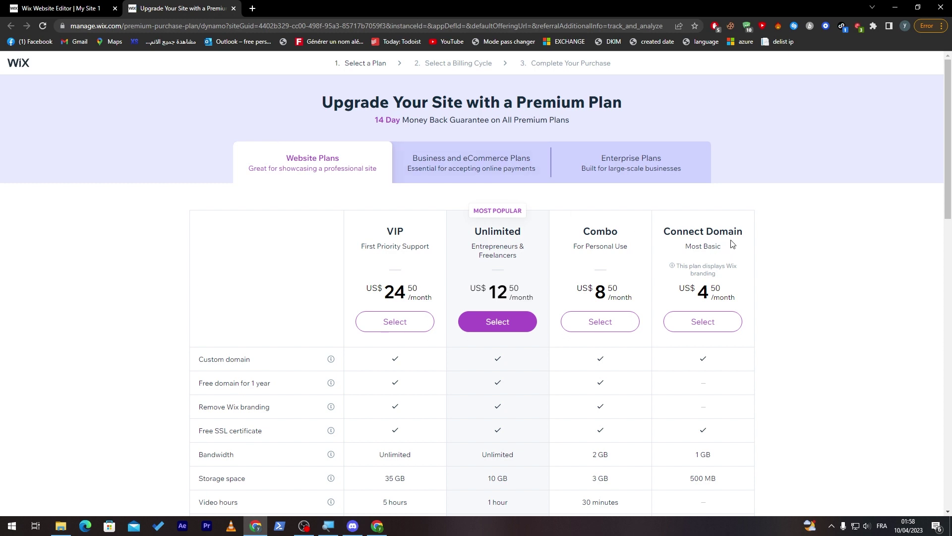
pyautogui.moveTo(732, 246); pyautogui.dragTo(692, 246)
# - Scroll the premium plans table, highlight the Unlimited plan, and open a new browser tab
pyautogui.click(693, 247)
pyautogui.moveTo(948, 129); pyautogui.dragTo(940, 200)
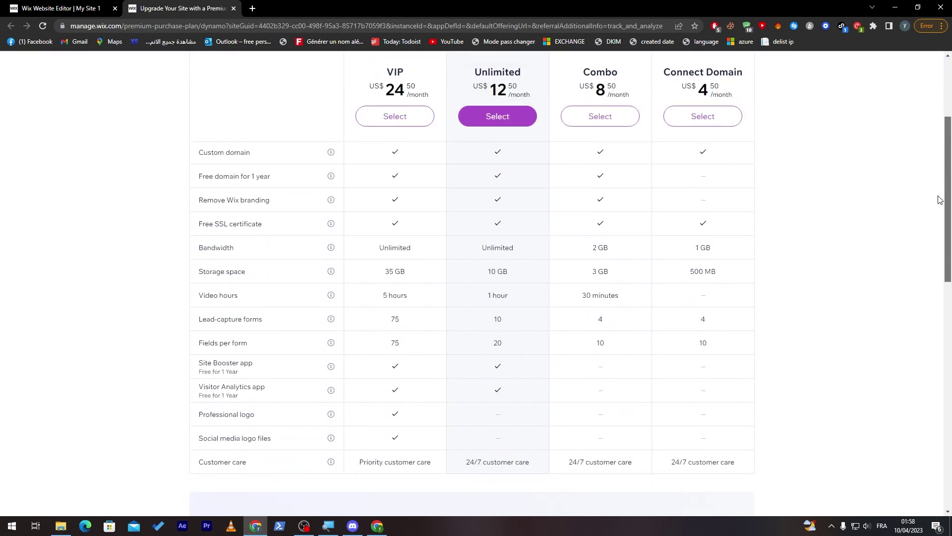
pyautogui.scroll(1, 940, 200)
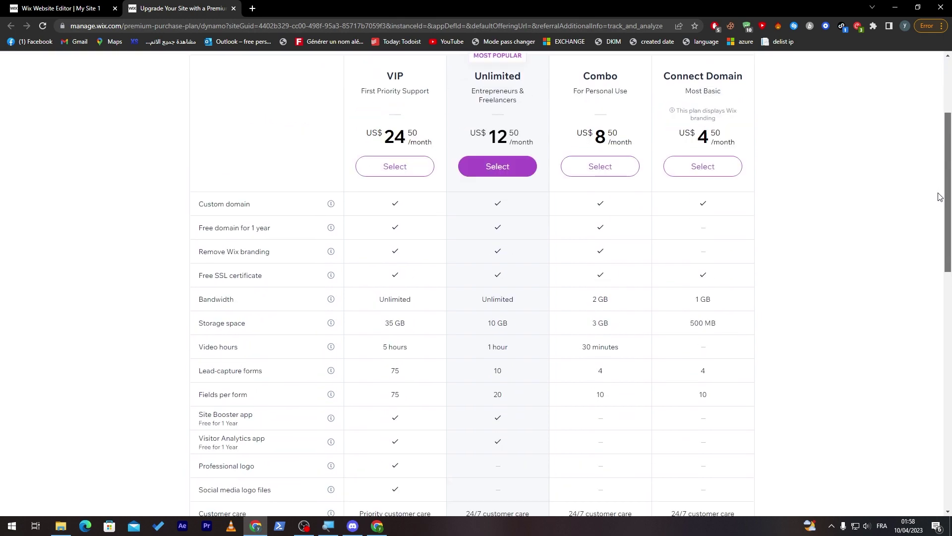
pyautogui.tripleClick(512, 87)
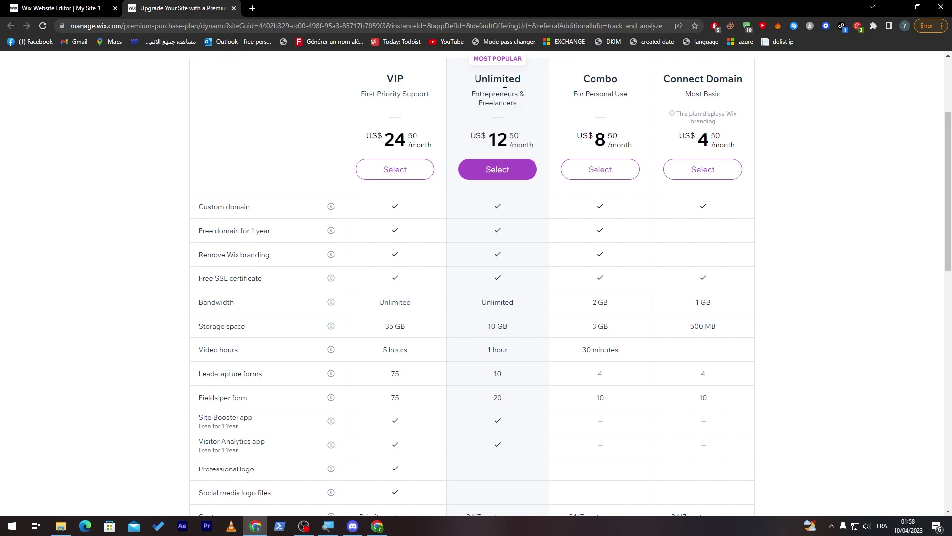
pyautogui.doubleClick(505, 80)
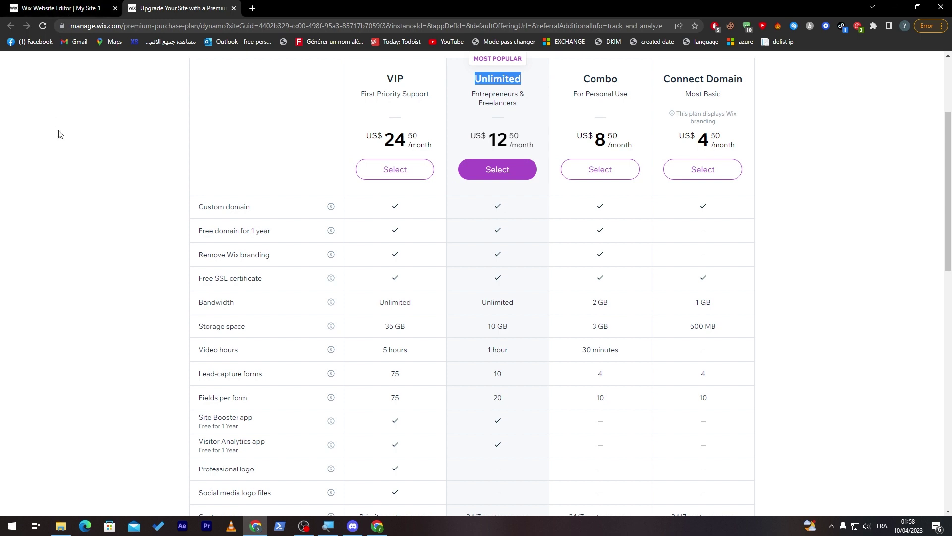
pyautogui.scroll(2, 893, 185)
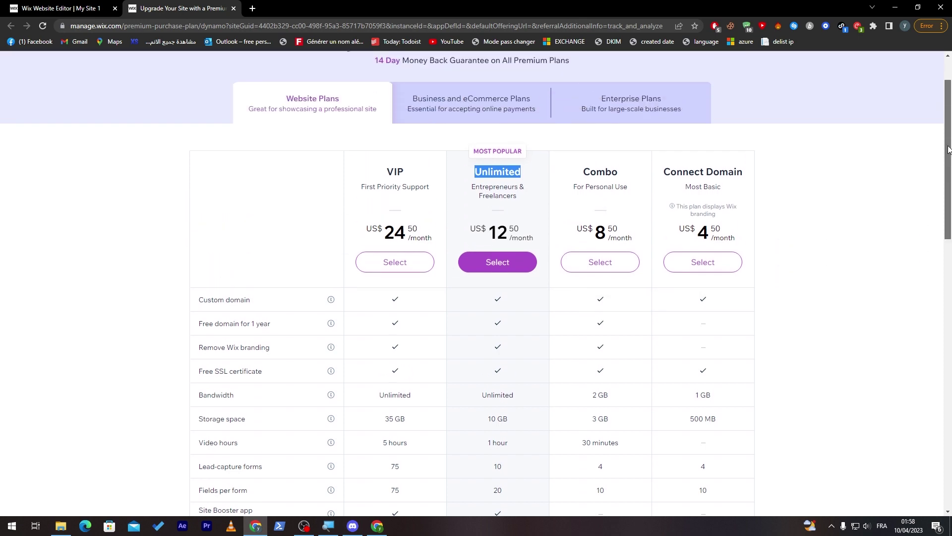
pyautogui.doubleClick(500, 171)
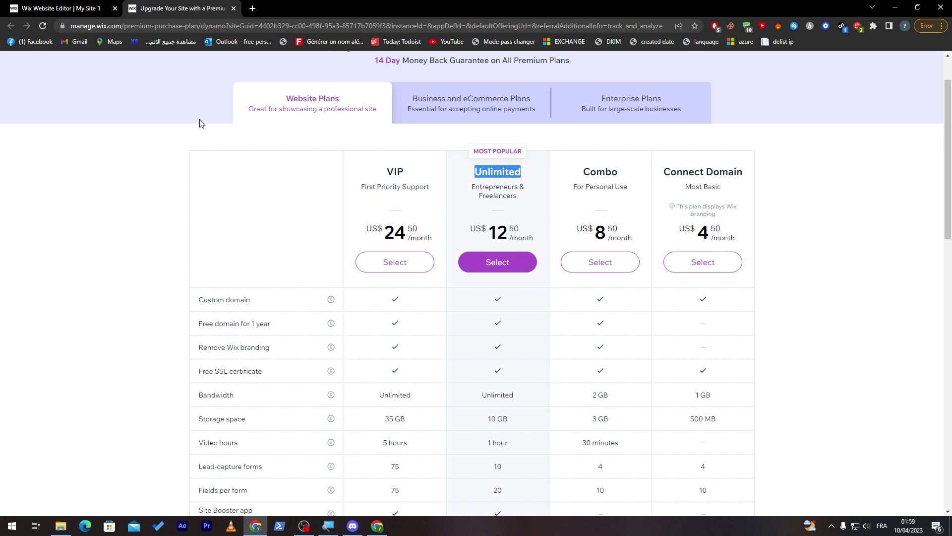
pyautogui.click(252, 9)
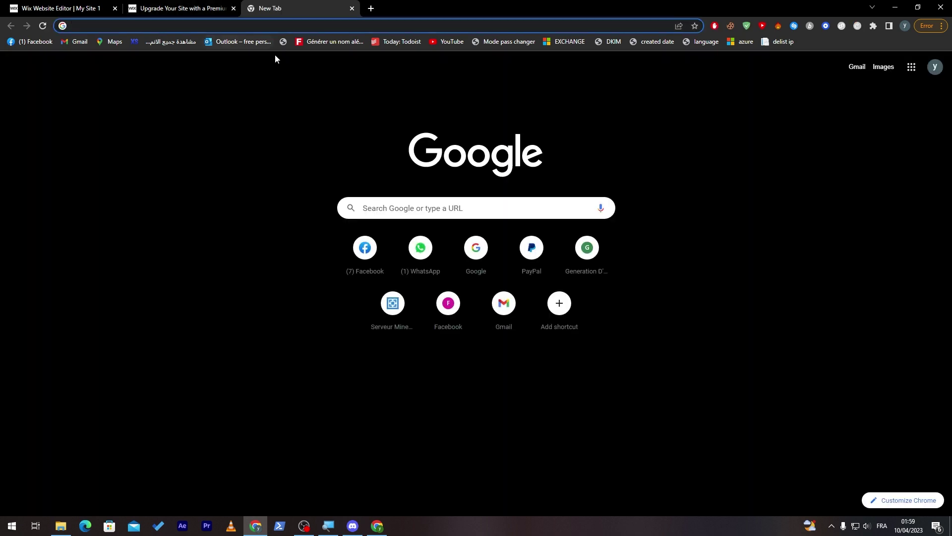
# - Open chat.openai.com and ask for a CSS script changing the website's background colour
pyautogui.write('chat')
pyautogui.press('Return')
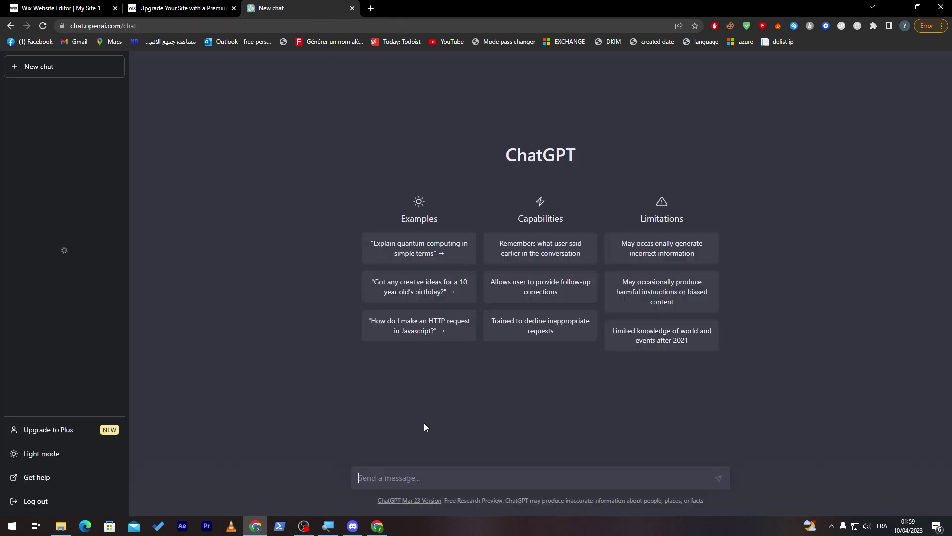
pyautogui.write('write')
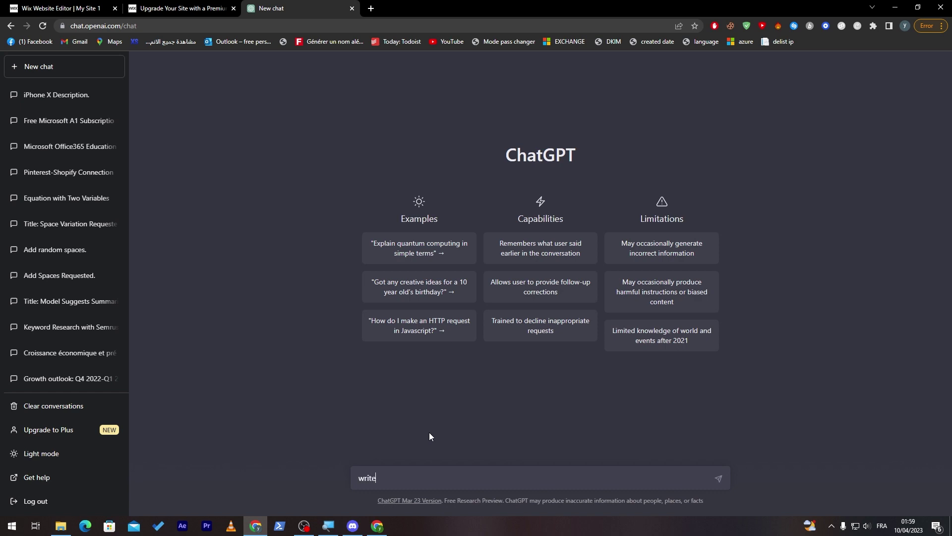
pyautogui.write(' me a script')
pyautogui.write(' in css that al')
pyautogui.write('lows ')
pyautogui.write('ppl')
pyautogui.press('BackSpace')
pyautogui.press('BackSpace')
pyautogui.press('BackSpace')
pyautogui.press('BackSpace')
pyautogui.press('BackSpace')
pyautogui.press('BackSpace')
pyautogui.press('BackSpace')
pyautogui.press('BackSpace')
pyautogui.press('BackSpace')
pyautogui.press('BackSpace')
pyautogui.write('changes the color ')
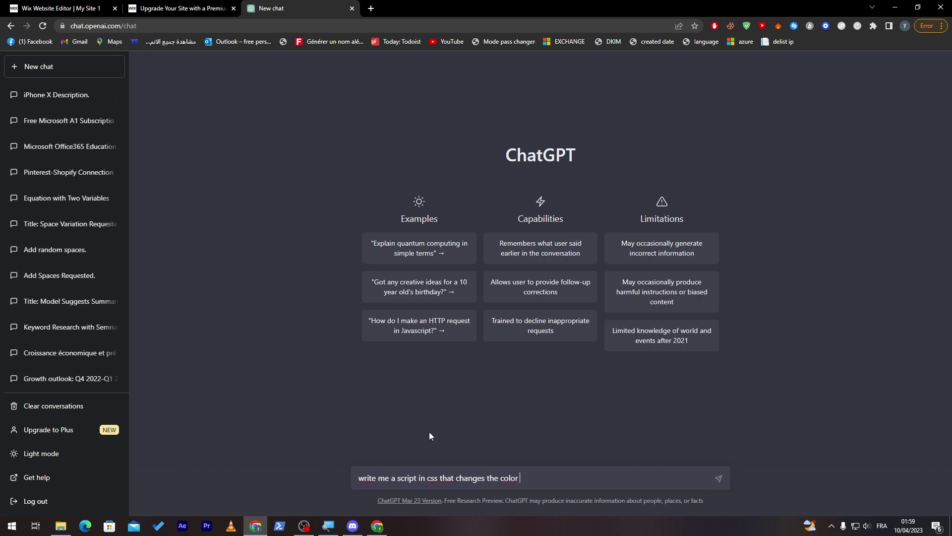
pyautogui.write('of the backgroun of my website')
pyautogui.press('Return')
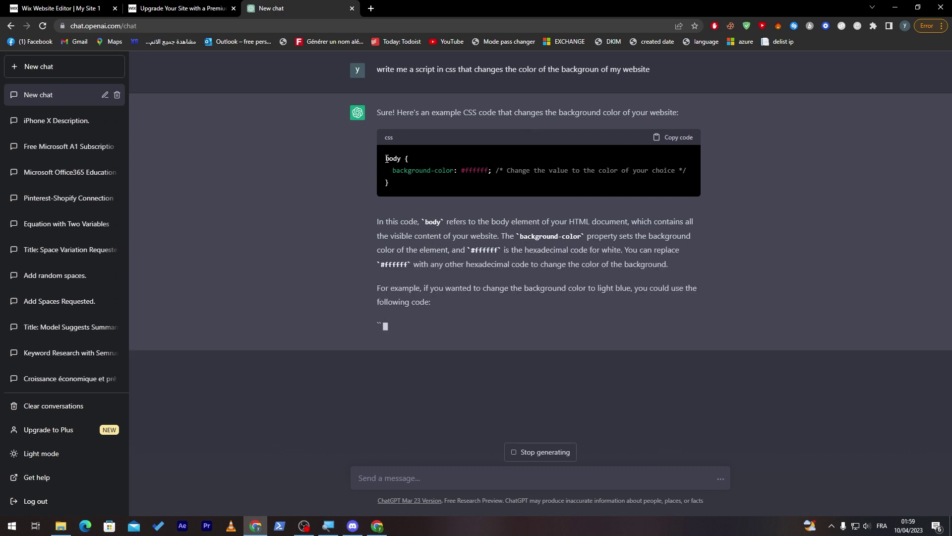
# - Select ChatGPT's three-line body { background-color: lightblue } CSS snippet to copy it
pyautogui.moveTo(386, 159); pyautogui.dragTo(652, 162)
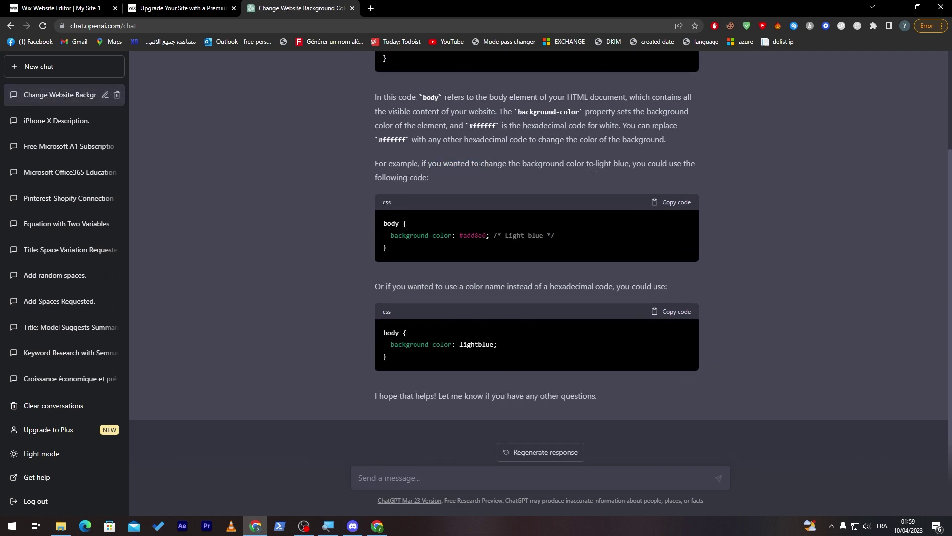
pyautogui.doubleClick(478, 238)
pyautogui.click(453, 242)
pyautogui.moveTo(513, 350); pyautogui.dragTo(426, 353)
pyautogui.hotkey('ctrl', 'c')
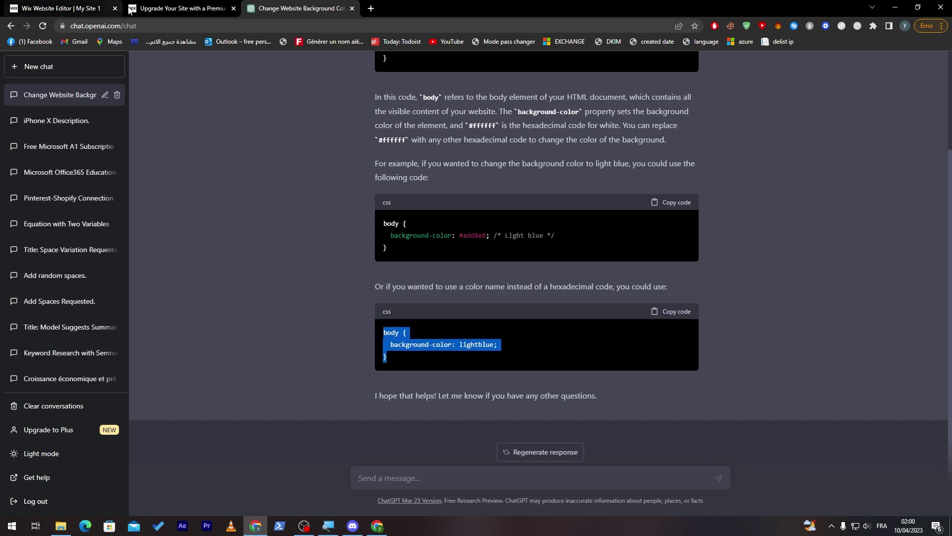
pyautogui.click(148, 8)
# - Close the Custom Code dashboard and add an HTML embed containing the pasted lightblue CSS
pyautogui.click(59, 8)
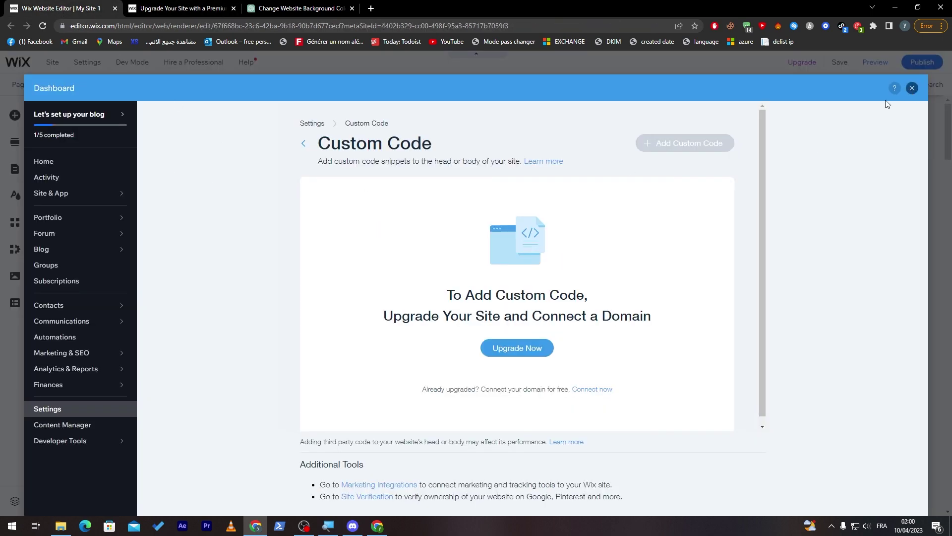
pyautogui.click(912, 87)
pyautogui.click(15, 115)
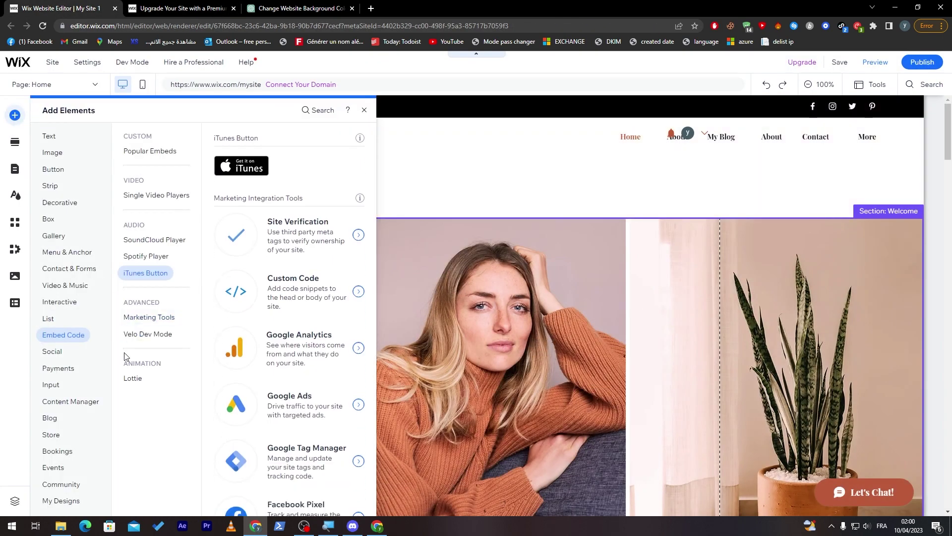
pyautogui.click(155, 240)
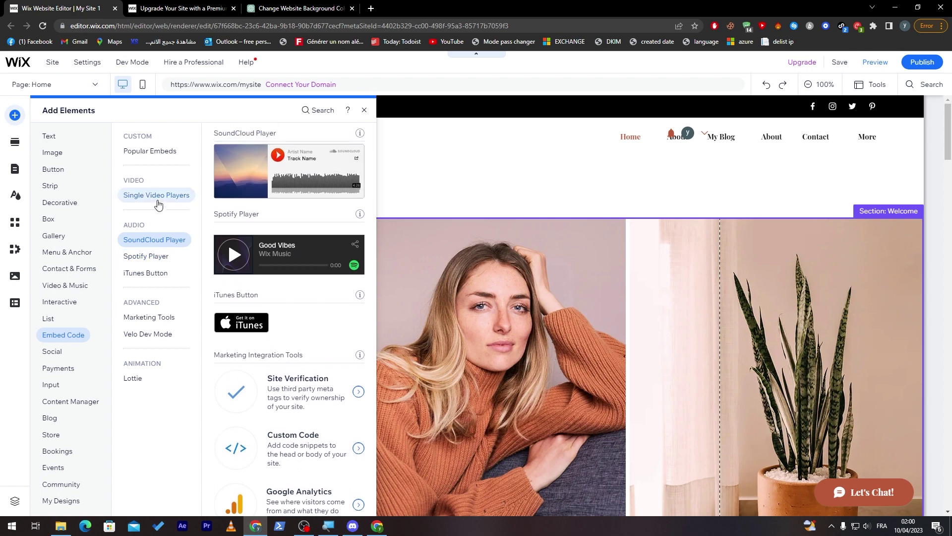
pyautogui.click(154, 196)
pyautogui.click(145, 158)
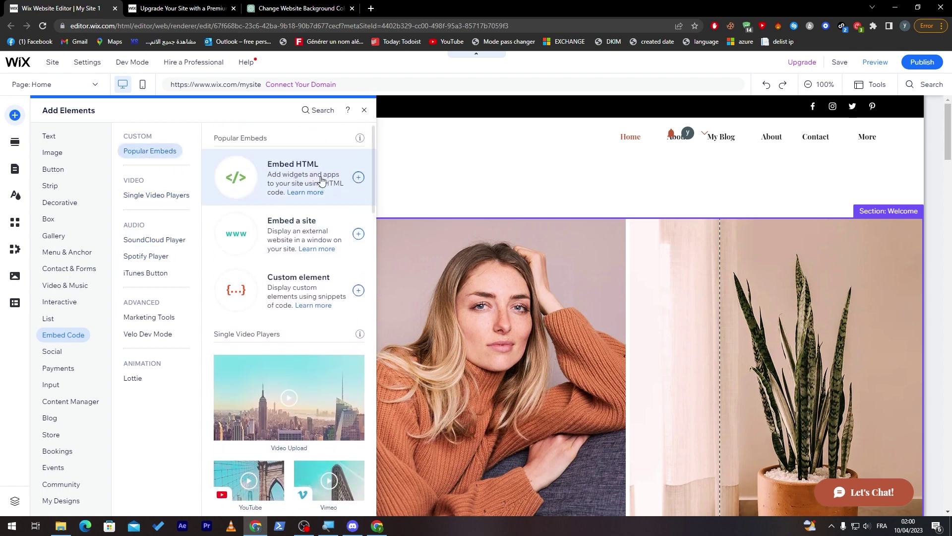
pyautogui.click(239, 177)
pyautogui.click(644, 241)
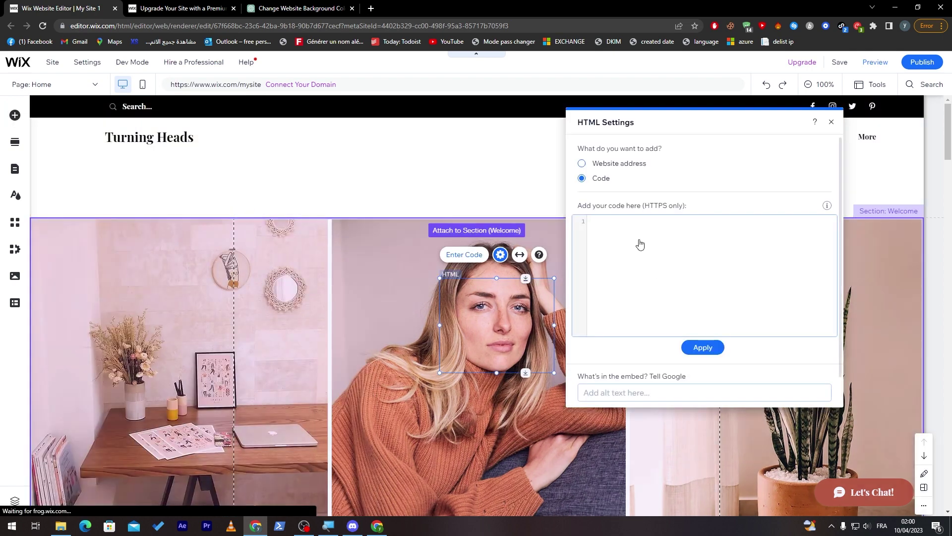
pyautogui.hotkey('ctrl', 'v')
pyautogui.click(694, 353)
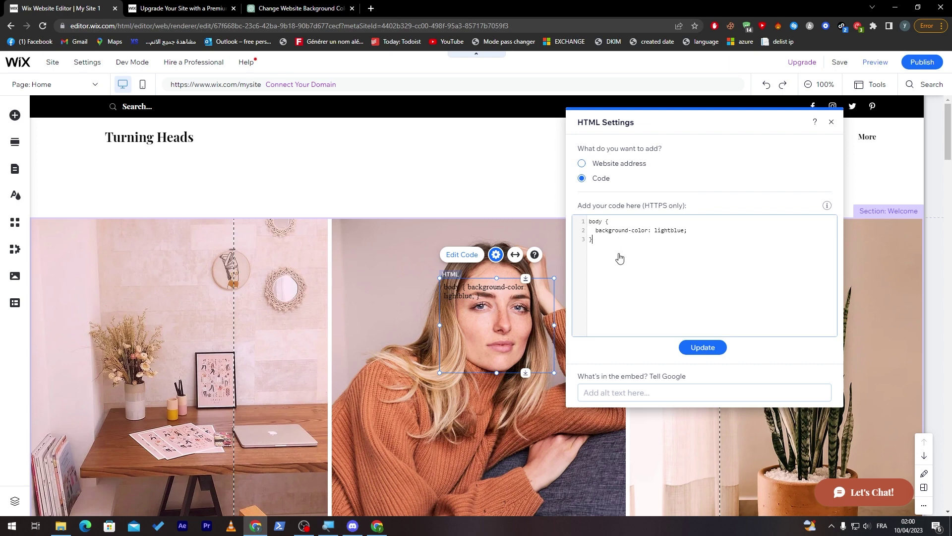
# - Clear the background-colour code and delete that old HTML embed from the page
pyautogui.moveTo(625, 240); pyautogui.dragTo(588, 224)
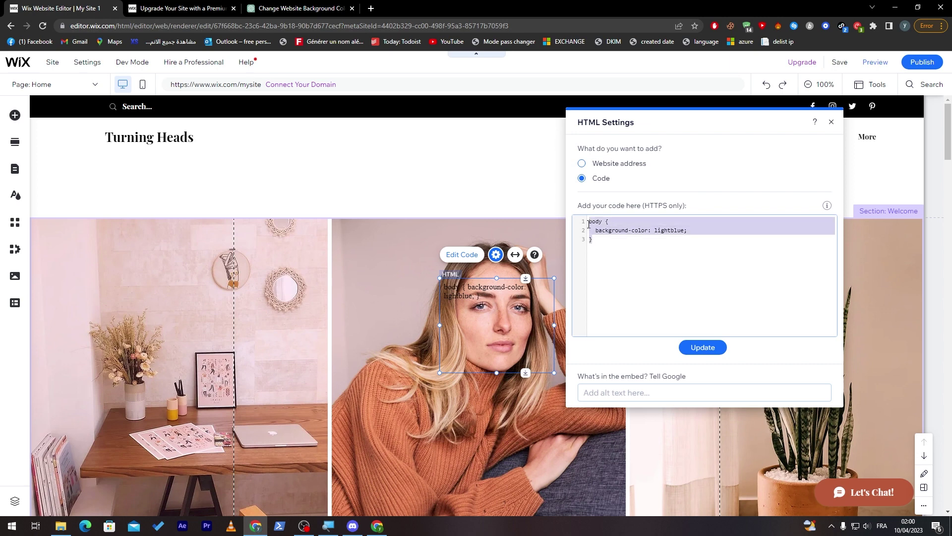
pyautogui.press('BackSpace')
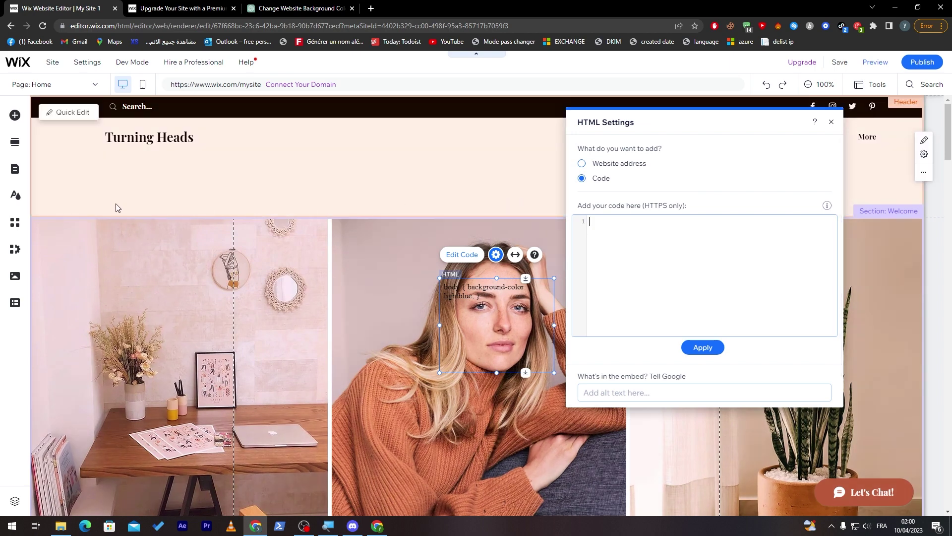
pyautogui.moveTo(119, 201); pyautogui.dragTo(416, 223)
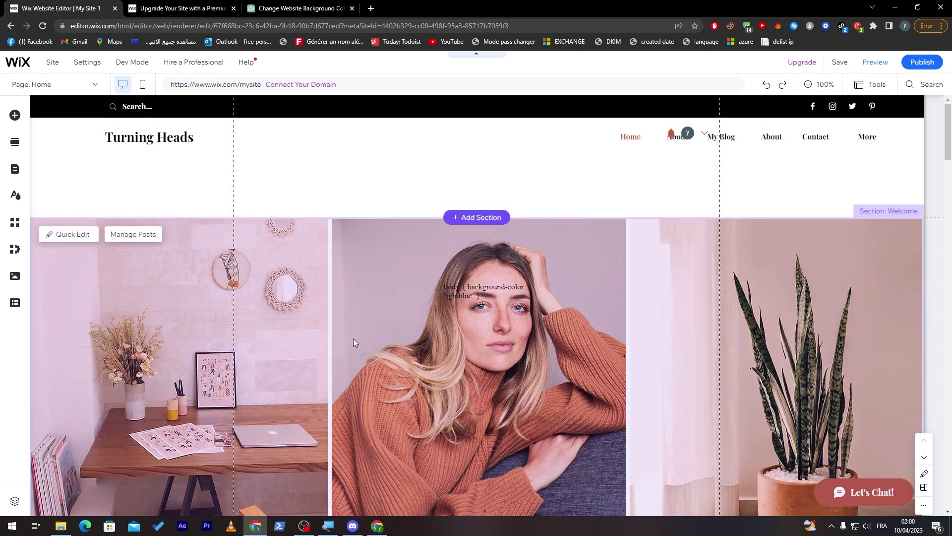
pyautogui.click(478, 298)
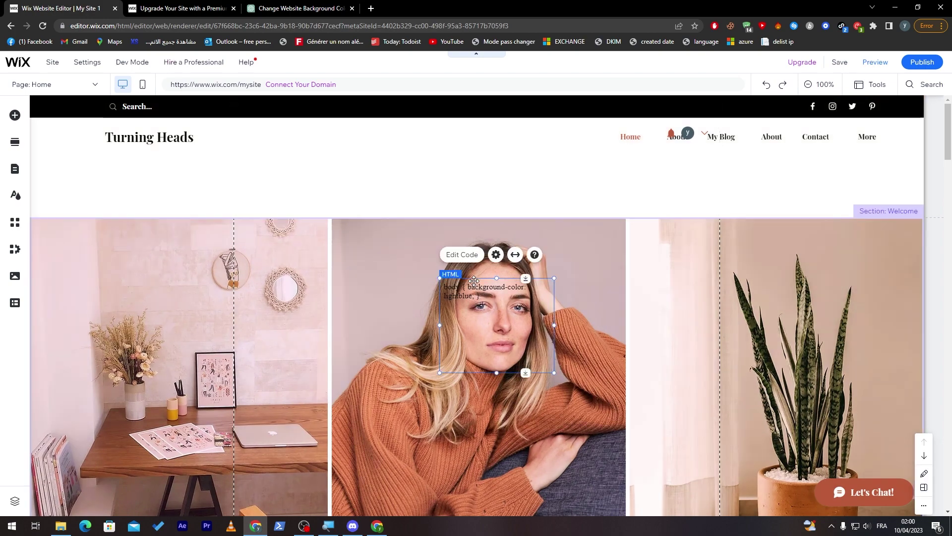
pyautogui.press('Delete')
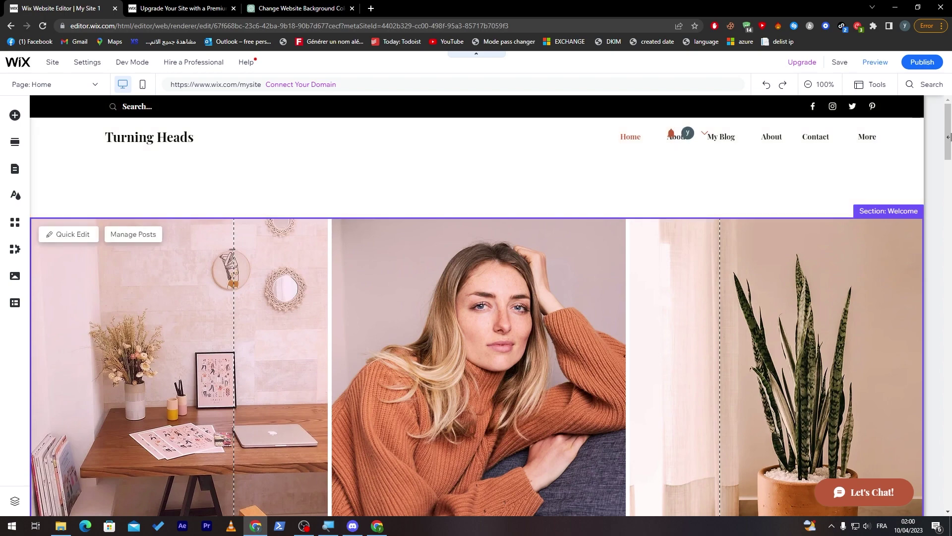
# - Add a fresh empty HTML embed over the photo grid and return to ChatGPT's message box
pyautogui.moveTo(950, 145); pyautogui.dragTo(924, 283)
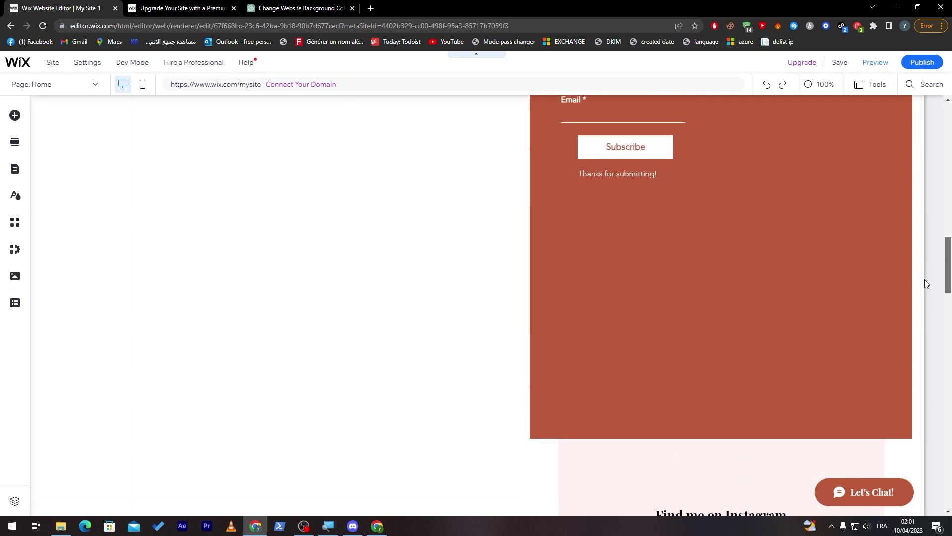
pyautogui.moveTo(925, 282); pyautogui.dragTo(922, 170)
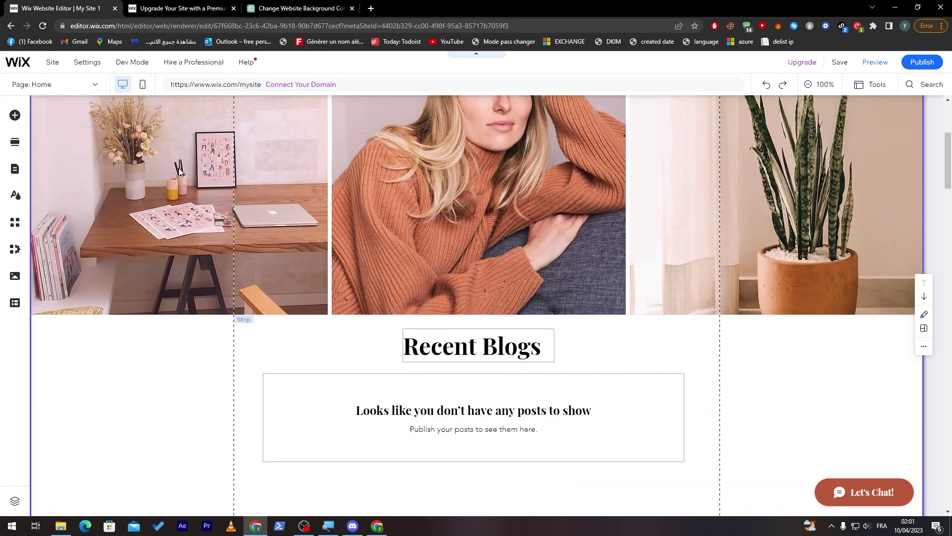
pyautogui.click(14, 115)
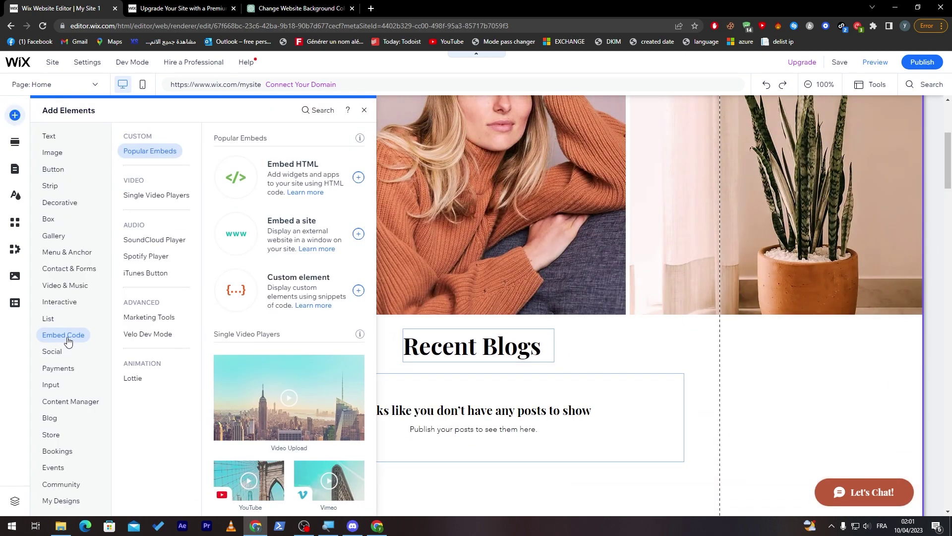
pyautogui.click(266, 191)
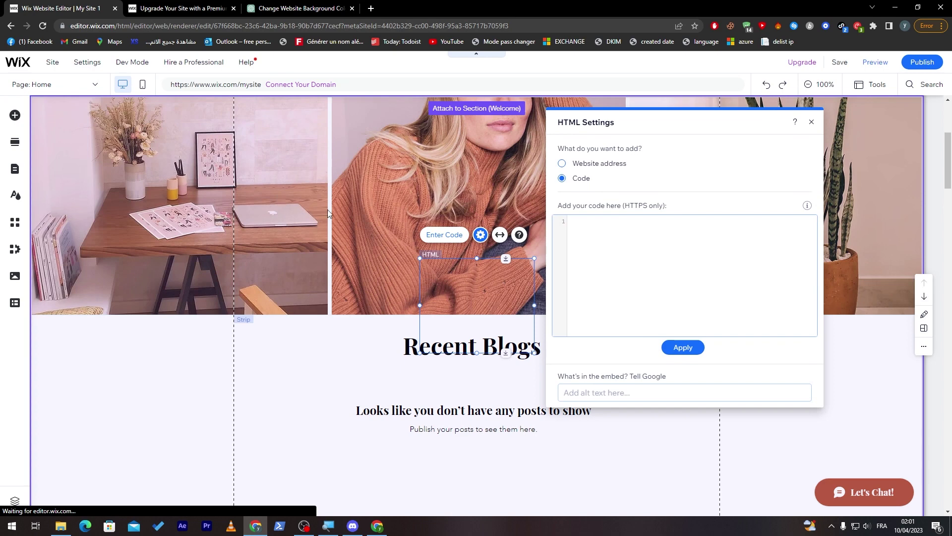
pyautogui.click(277, 8)
pyautogui.click(403, 474)
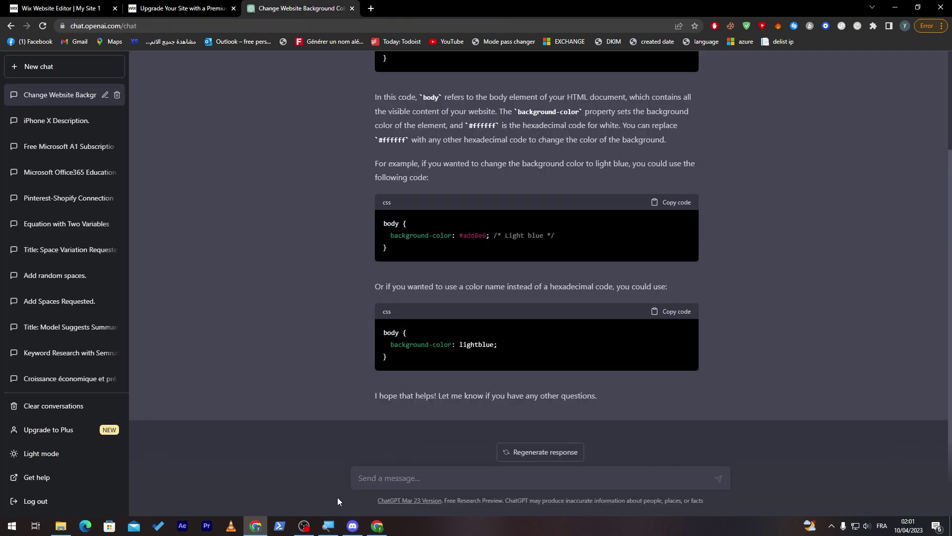
# - Ask ChatGPT for 'code in html for sign up' and select the generated form code
pyautogui.write('code in html sin')
pyautogui.press('BackSpace')
pyautogui.press('BackSpace')
pyautogui.press('BackSpace')
pyautogui.write('for sin')
pyautogui.press('BackSpace')
pyautogui.write('gn up')
pyautogui.press('Return')
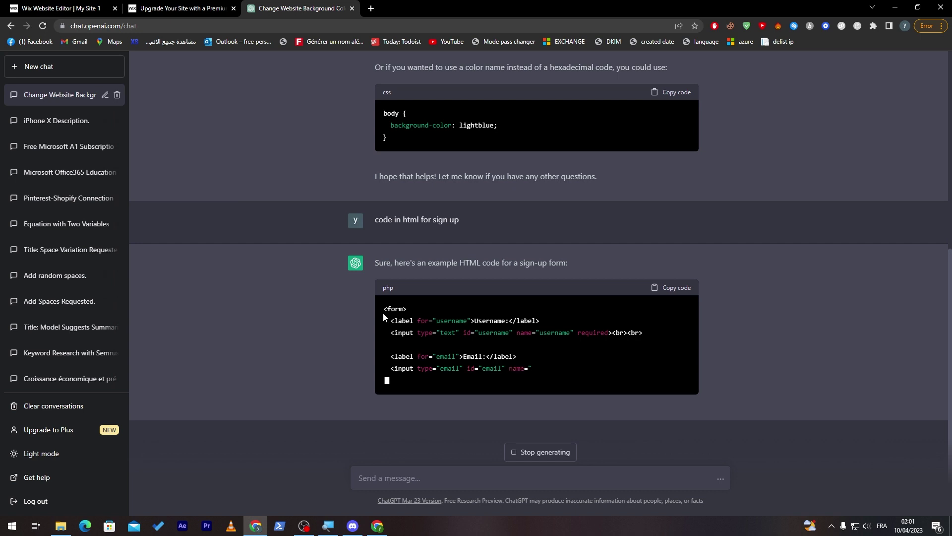
pyautogui.moveTo(385, 309); pyautogui.dragTo(522, 360)
pyautogui.hotkey('ctrl', 'c')
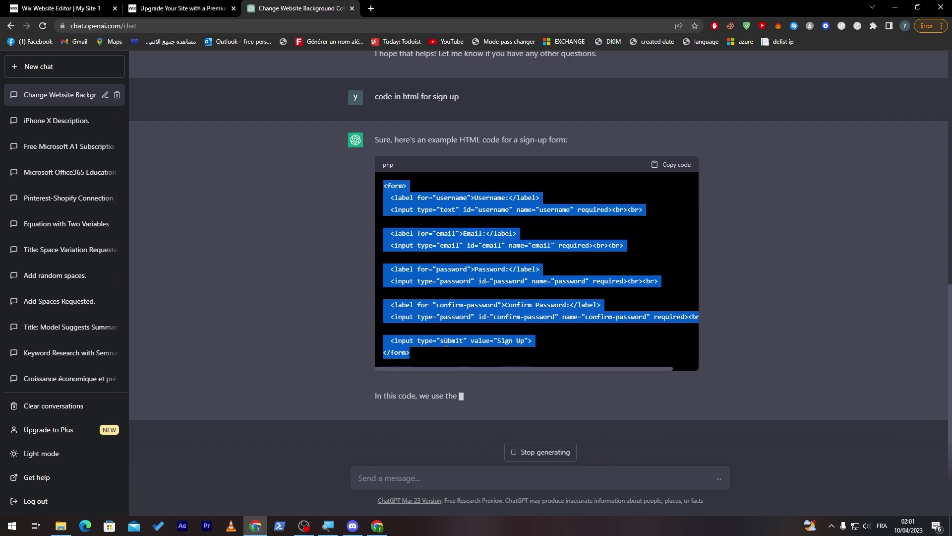
pyautogui.click(116, 7)
# - Paste the sign-up form code into the HTML embed, update it, and enlarge it to 593 × 322
pyautogui.hotkey('ctrl', 'v')
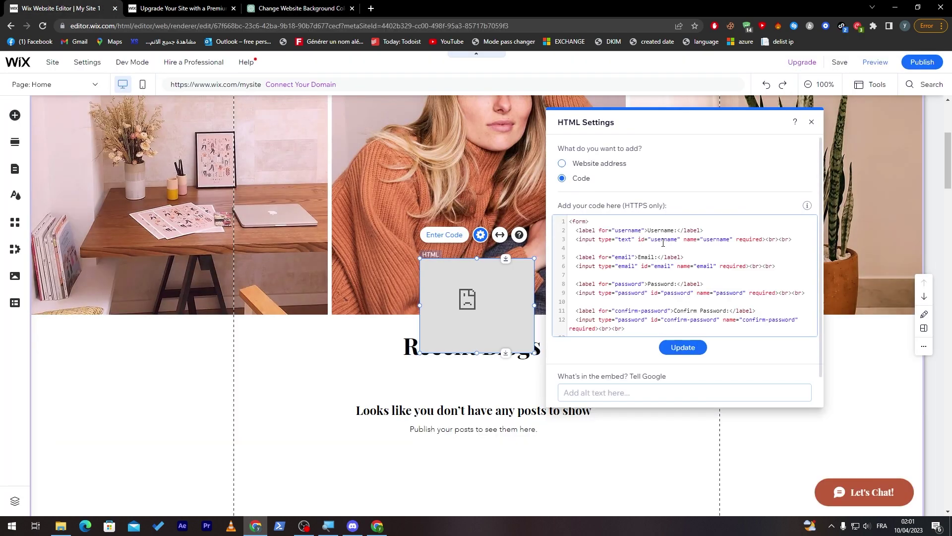
pyautogui.click(687, 355)
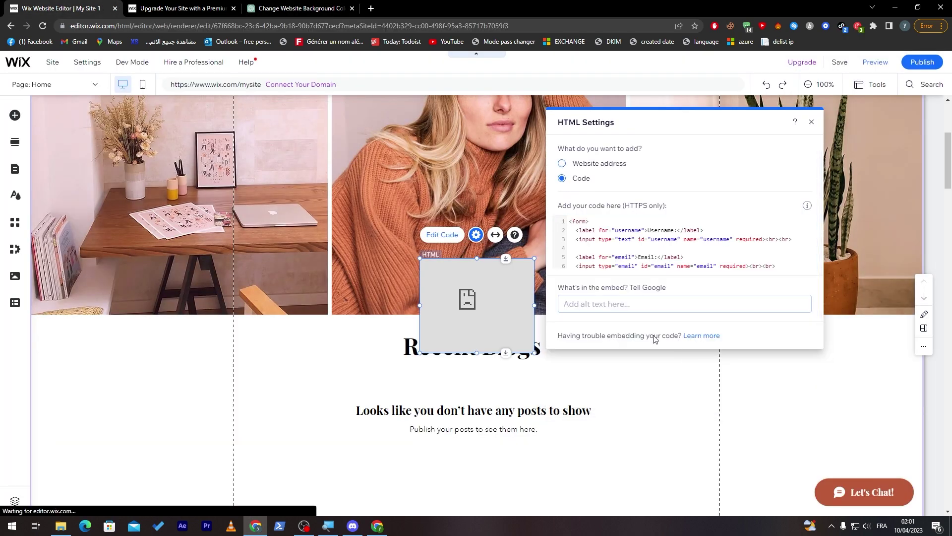
pyautogui.moveTo(422, 257); pyautogui.dragTo(240, 191)
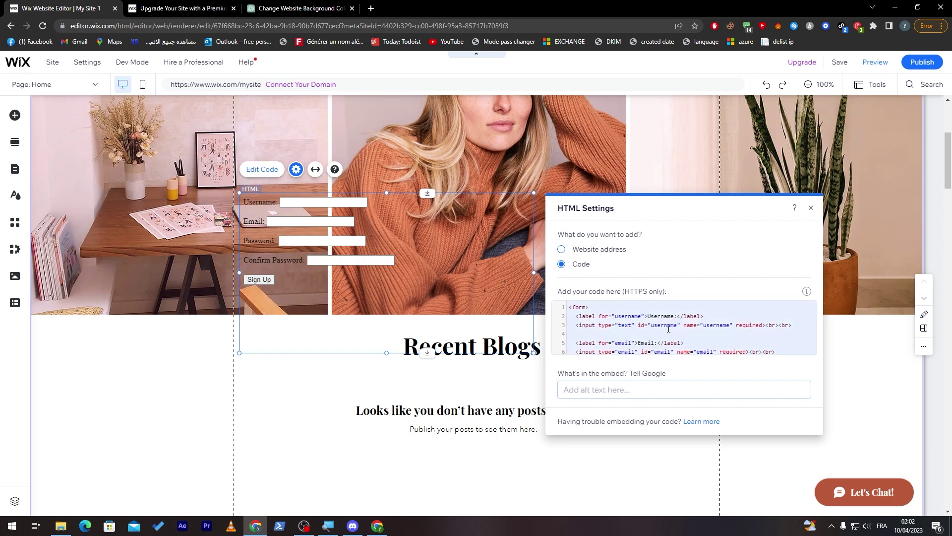
pyautogui.click(281, 11)
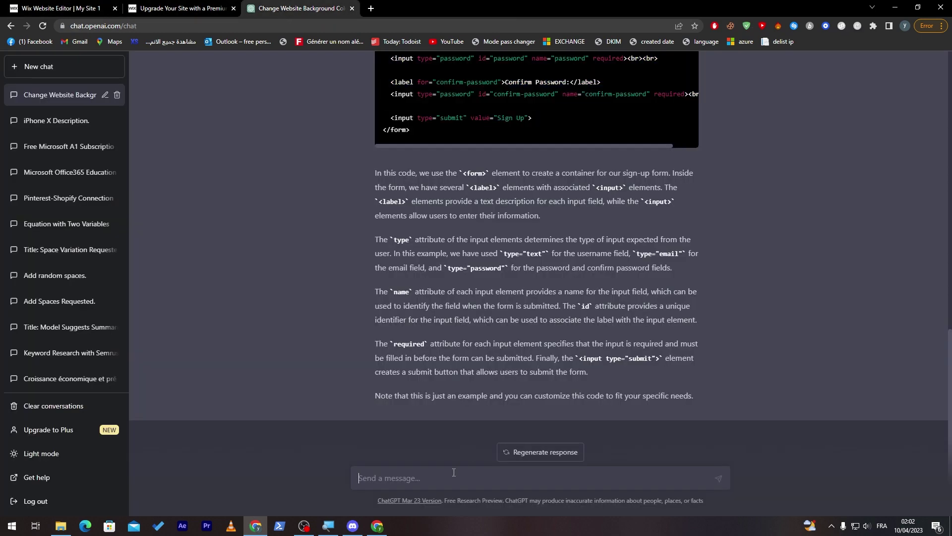
# - Ask ChatGPT for CSS that makes the sign-up form look better and select the stylesheet
pyautogui.write('write me a css g')
pyautogui.press('BackSpace')
pyautogui.write('code that helps the html code')
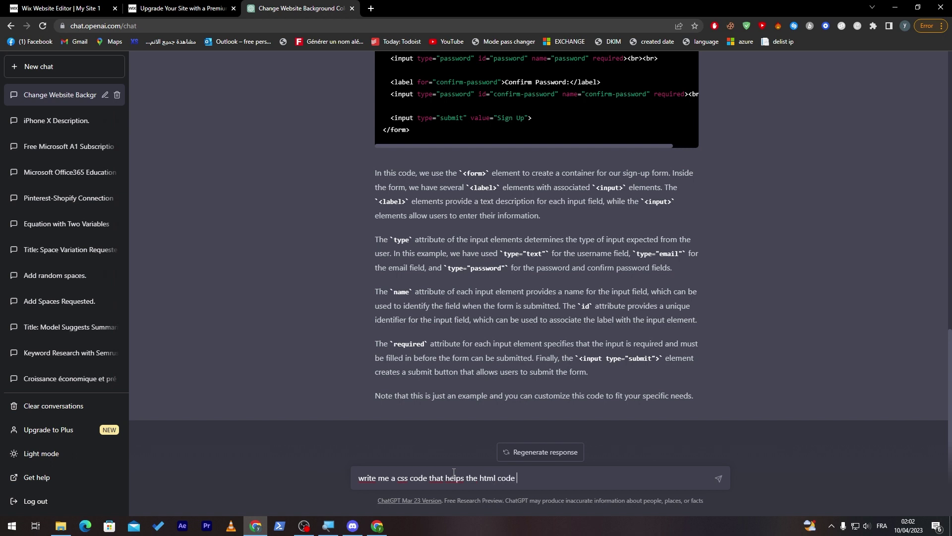
pyautogui.write(' tha')
pyautogui.write('t u wrote for me looks better')
pyautogui.press('Return')
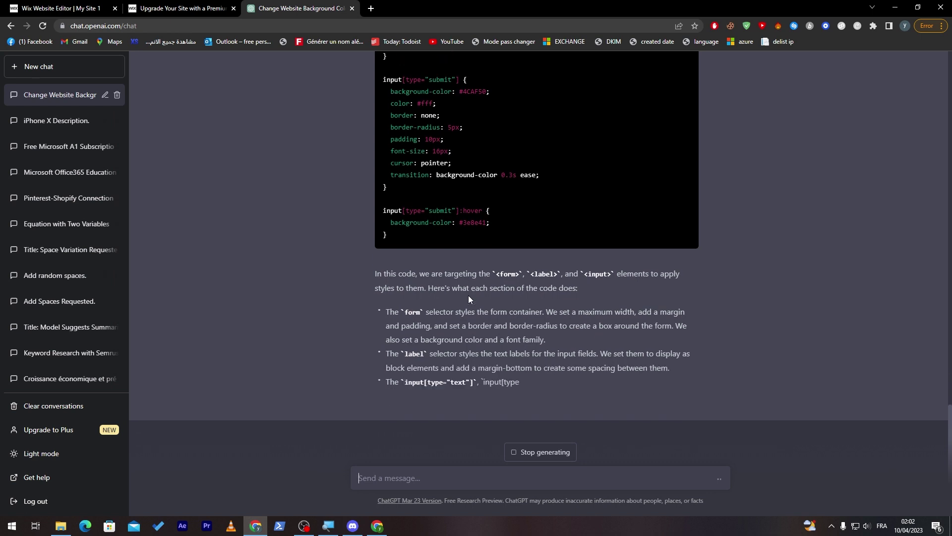
pyautogui.scroll(4, 942, 387)
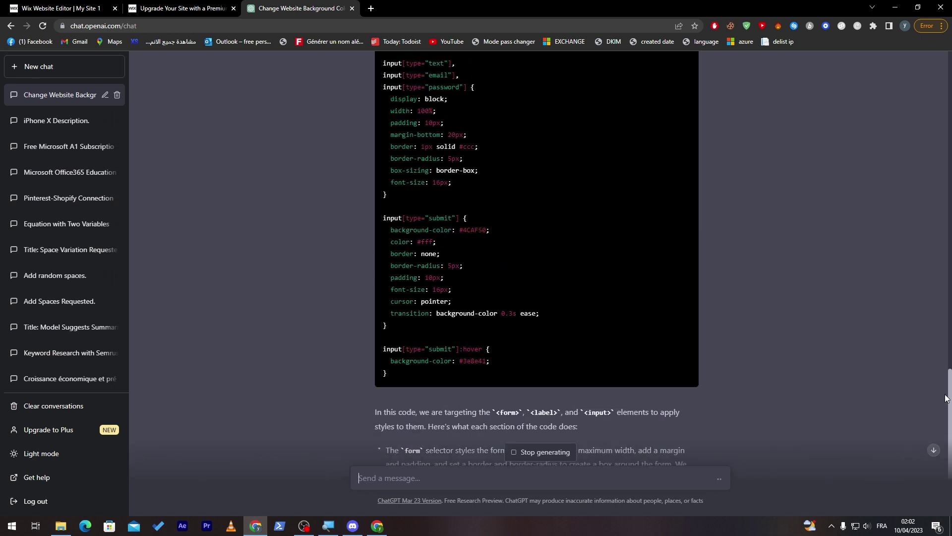
pyautogui.moveTo(395, 436); pyautogui.dragTo(377, 275)
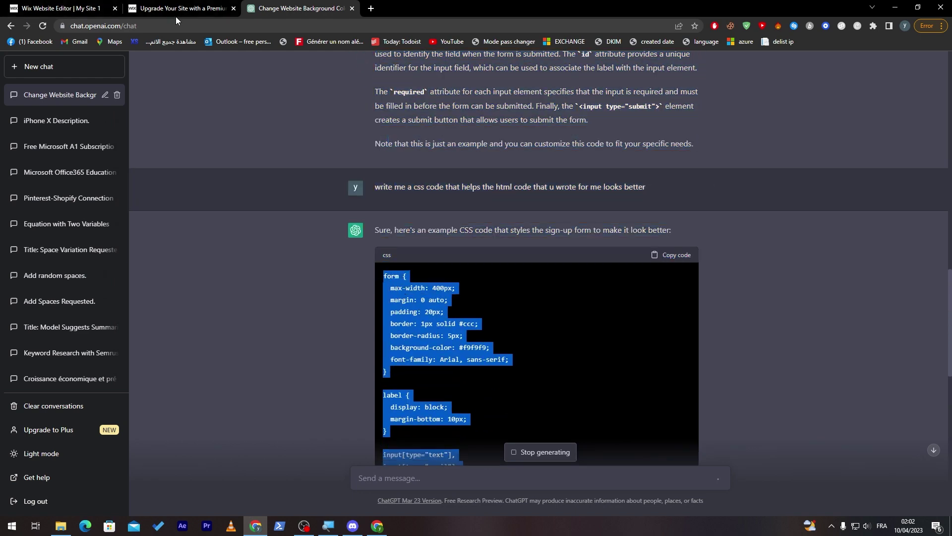
pyautogui.click(44, 9)
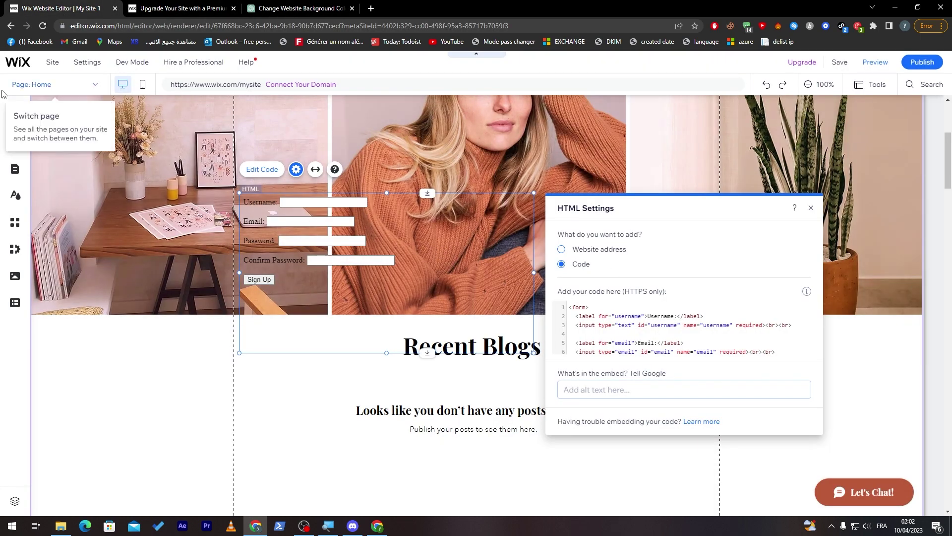
# - Add a Custom element from Embed Code's Popular Embeds beside the sign-up form
pyautogui.click(15, 115)
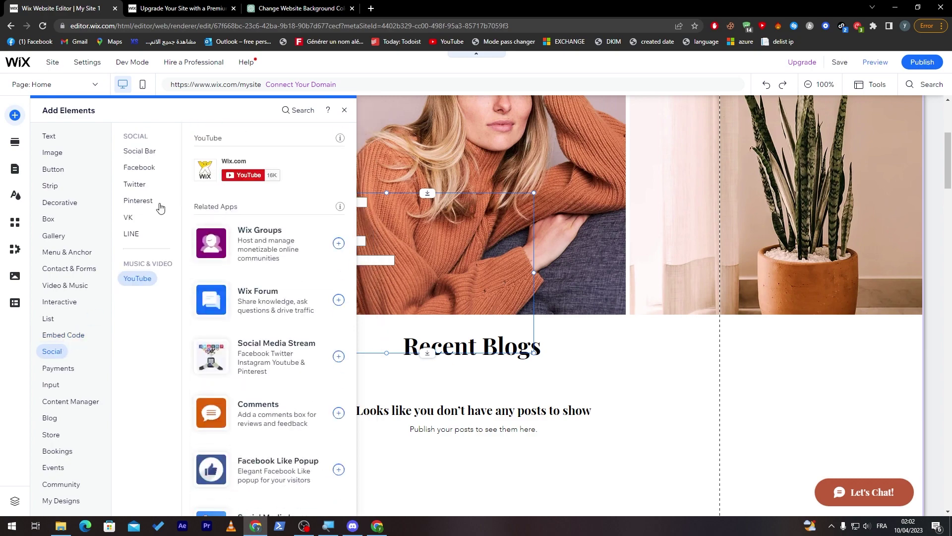
pyautogui.click(131, 233)
pyautogui.click(81, 336)
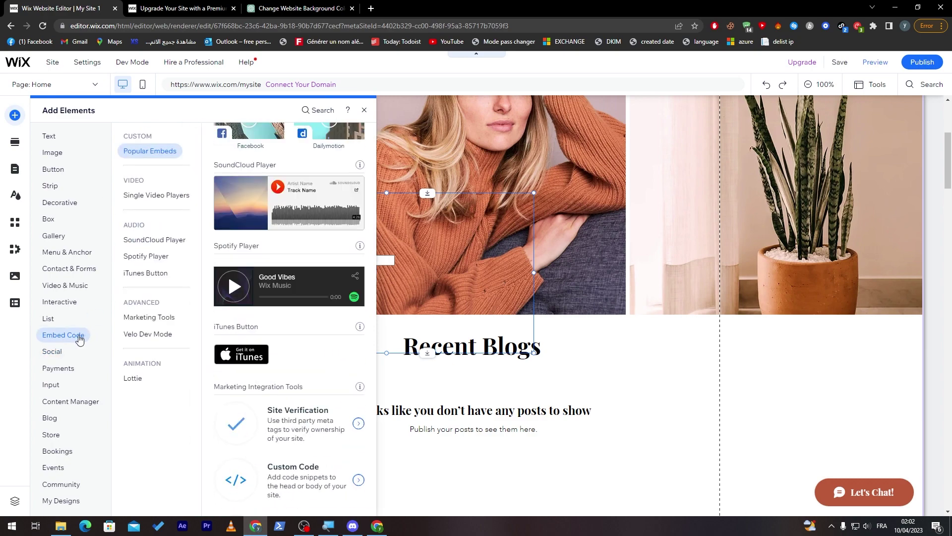
pyautogui.click(149, 272)
pyautogui.click(167, 338)
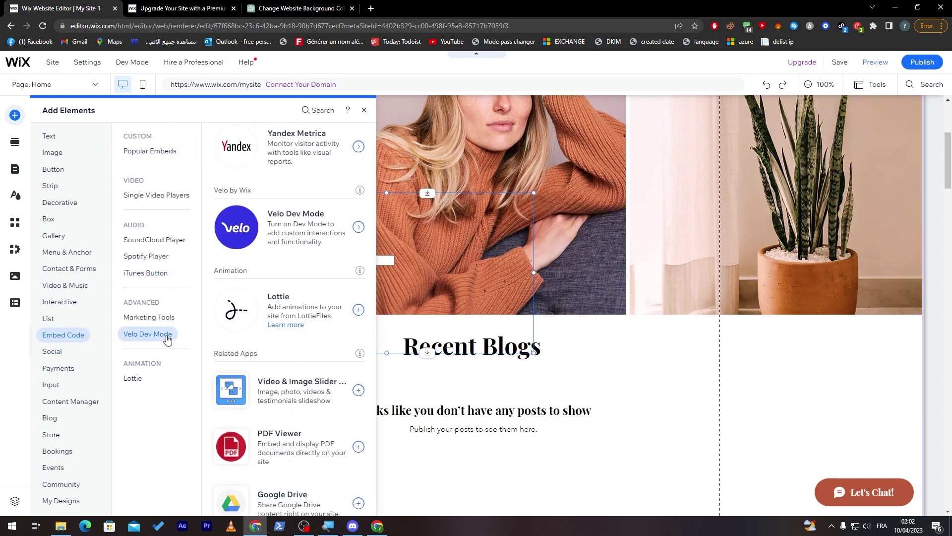
pyautogui.click(165, 322)
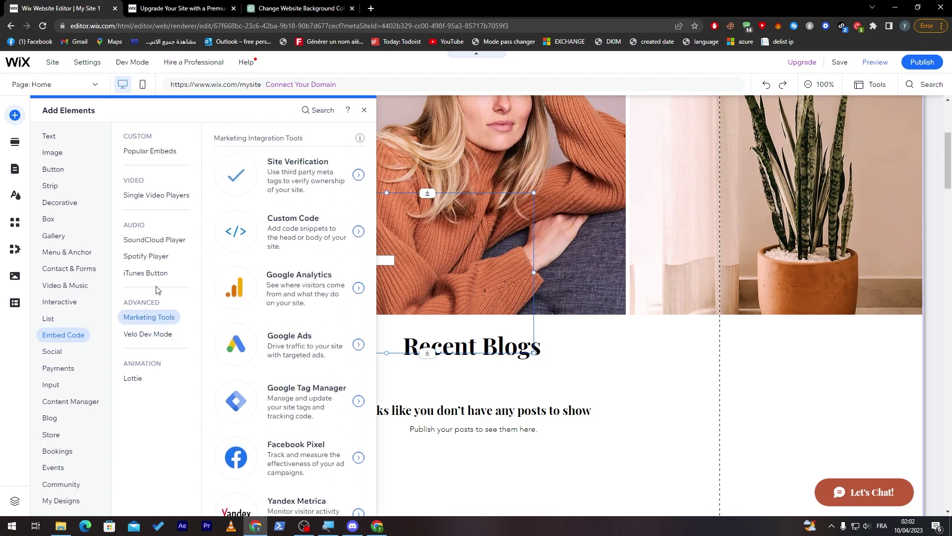
pyautogui.click(157, 154)
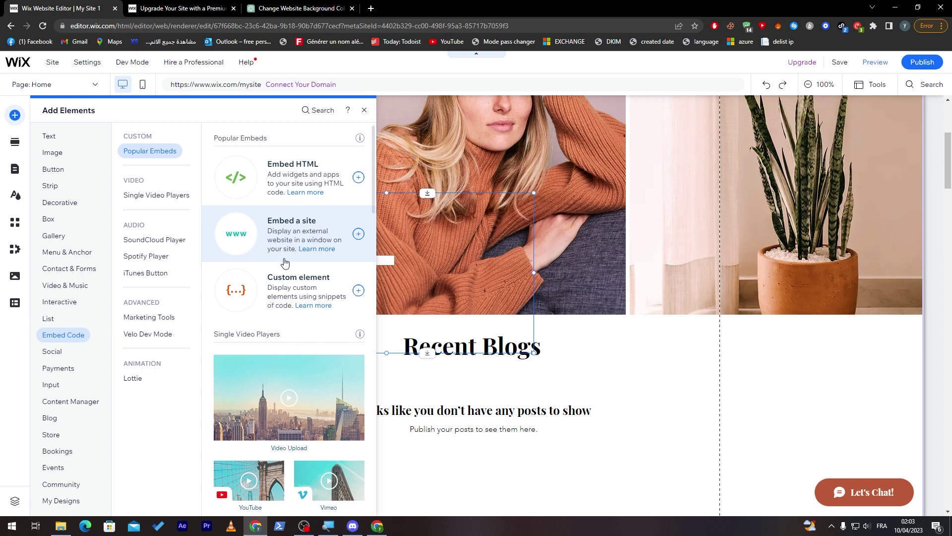
pyautogui.click(358, 290)
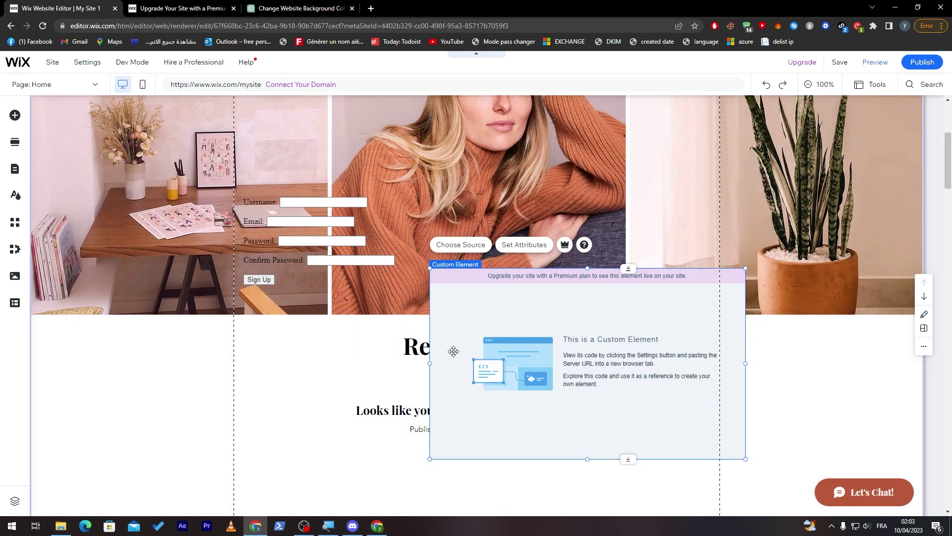
# - Delete the Custom Element and scroll to check the sign-up form above Recent Blogs
pyautogui.press('Delete')
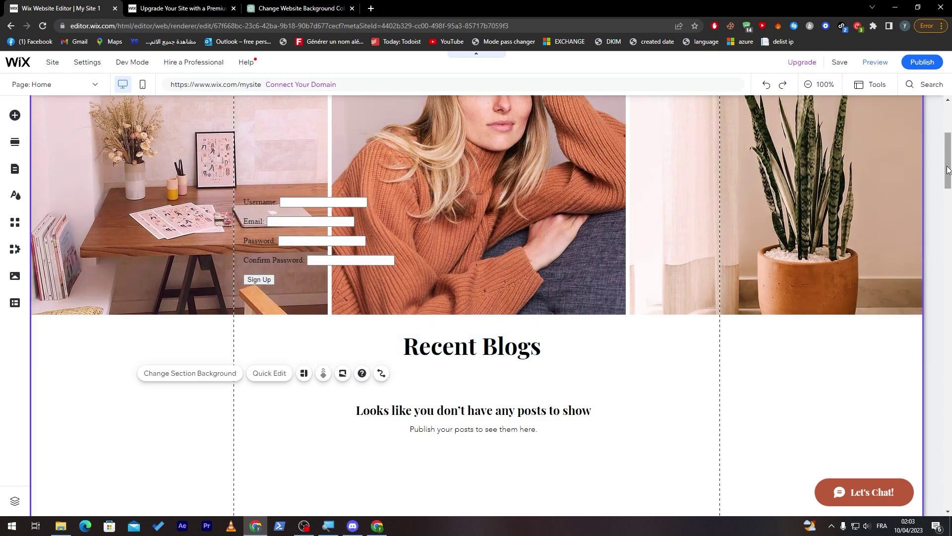
pyautogui.moveTo(947, 173)
pyautogui.mouseDown()
pyautogui.moveTo(947, 139)
pyautogui.moveTo(949, 185)
pyautogui.mouseUp()
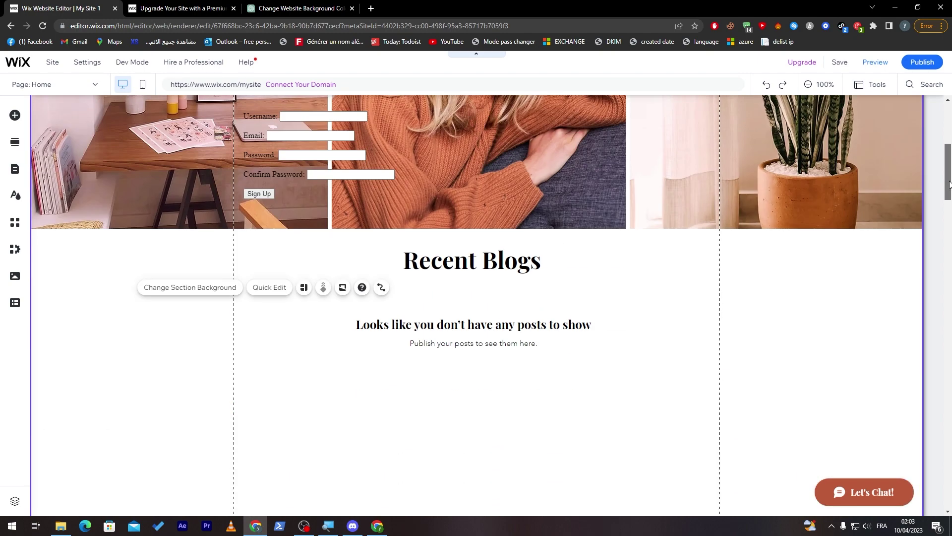